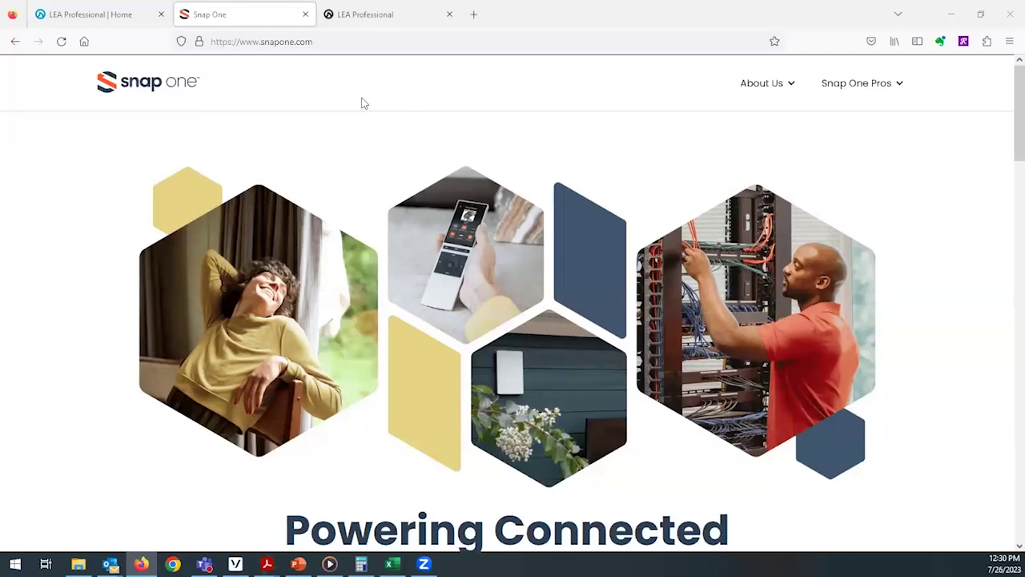
Open the amplifier web interface at 10.8.2.169 and switch its theme to light and back to dark
click(333, 41)
text(10.8.2.169/)
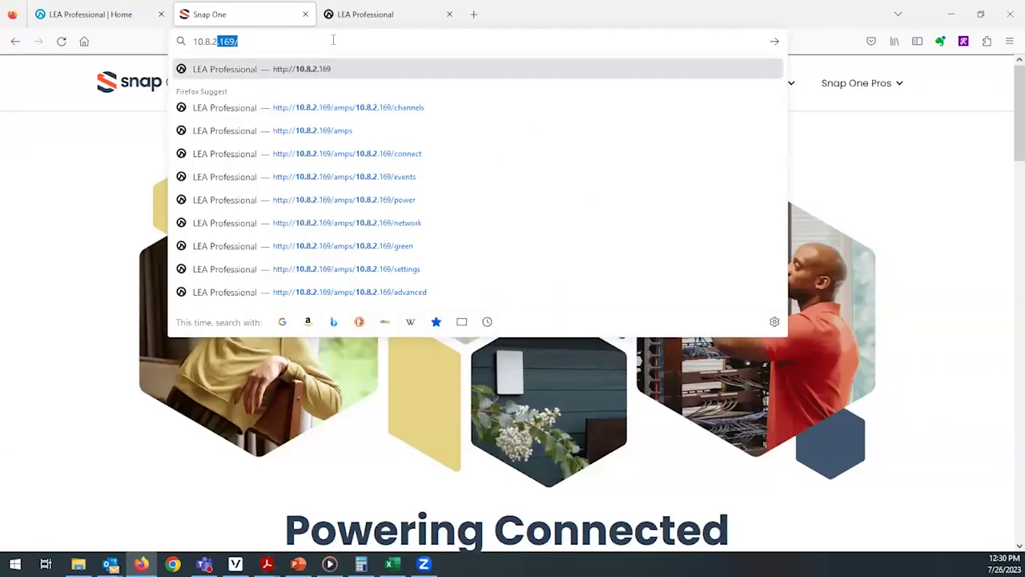
key(Return)
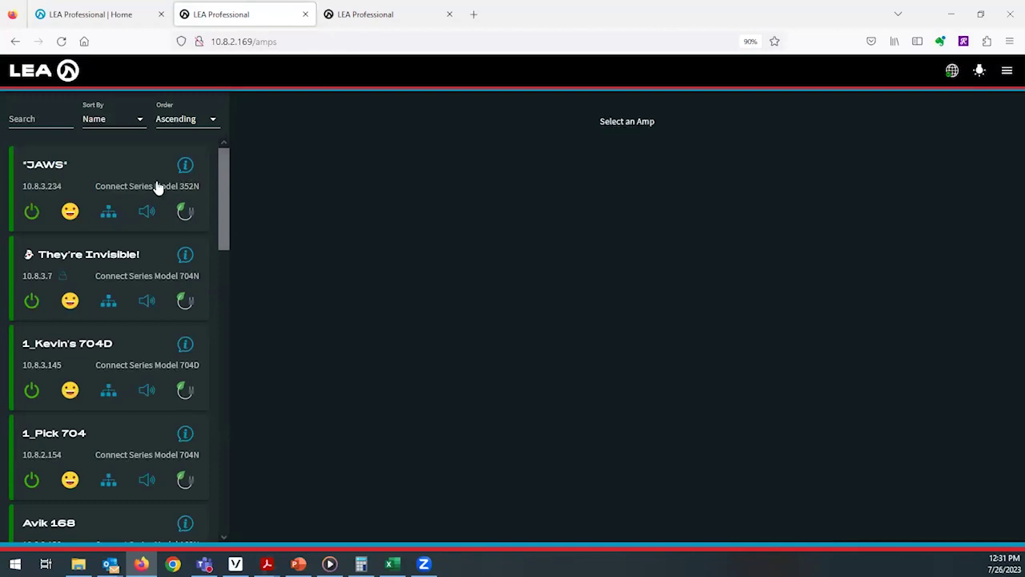
click(979, 71)
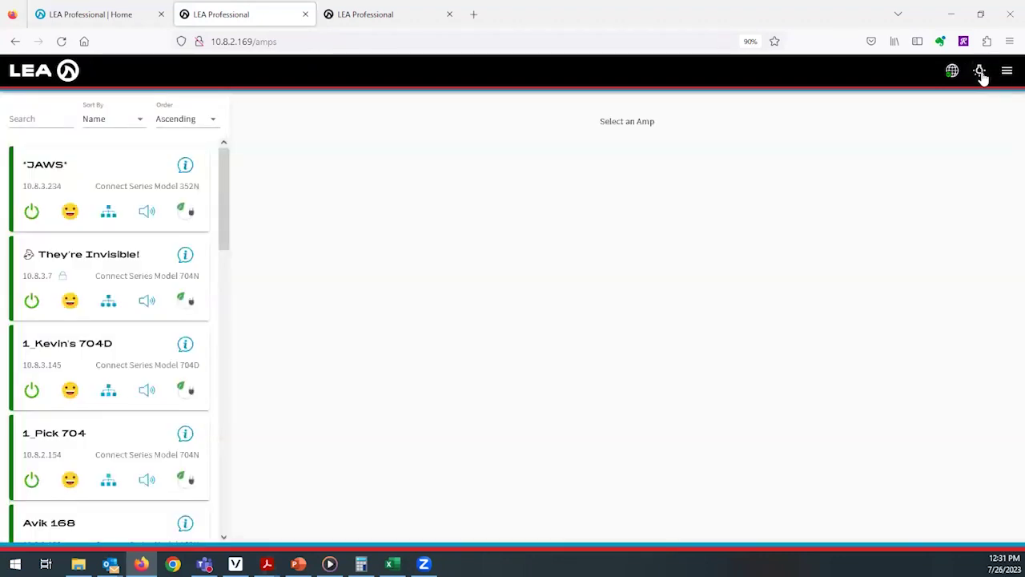
click(979, 72)
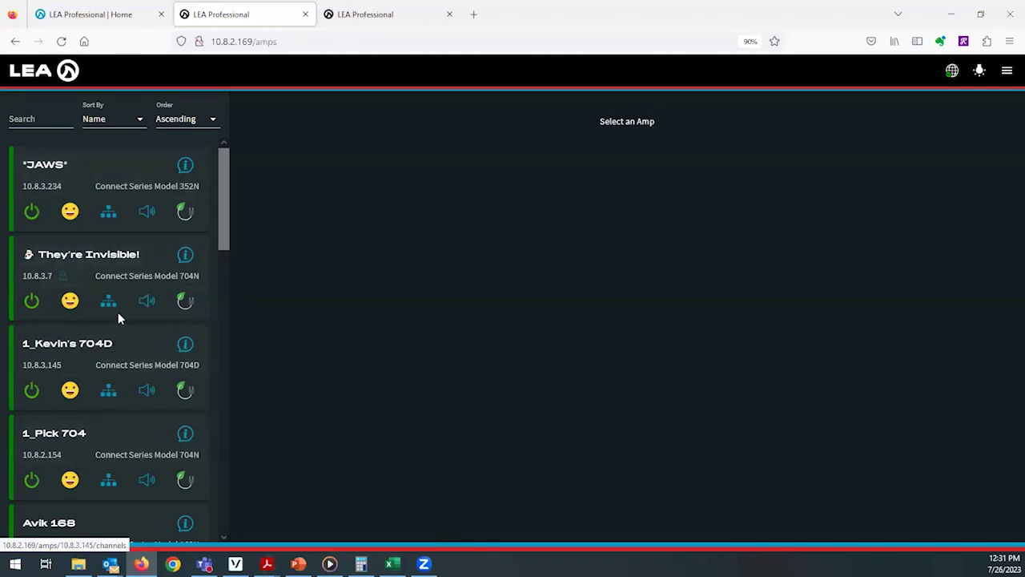
Find the Connect Series Model 704N amplifier at 10.8.2.169 in the amp list and open its channels
scroll(119, 319, down, 3)
scroll(119, 321, down, 9)
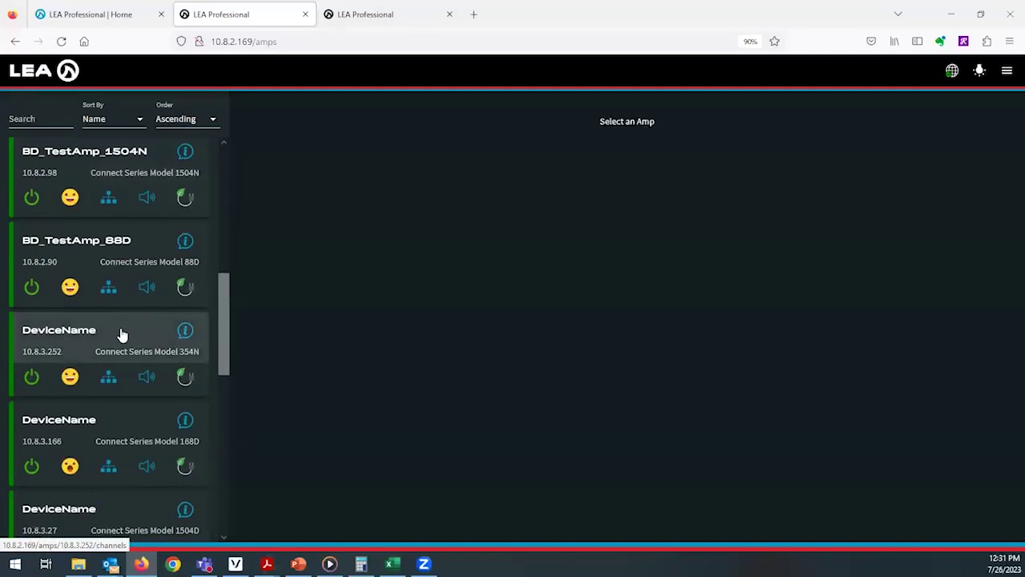
scroll(121, 334, down, 3)
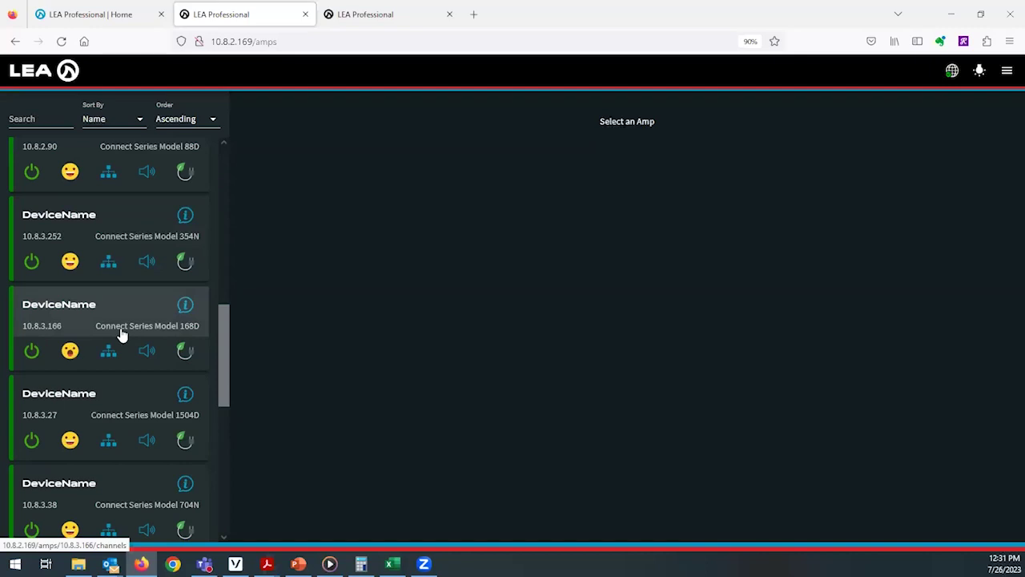
scroll(121, 334, down, 7)
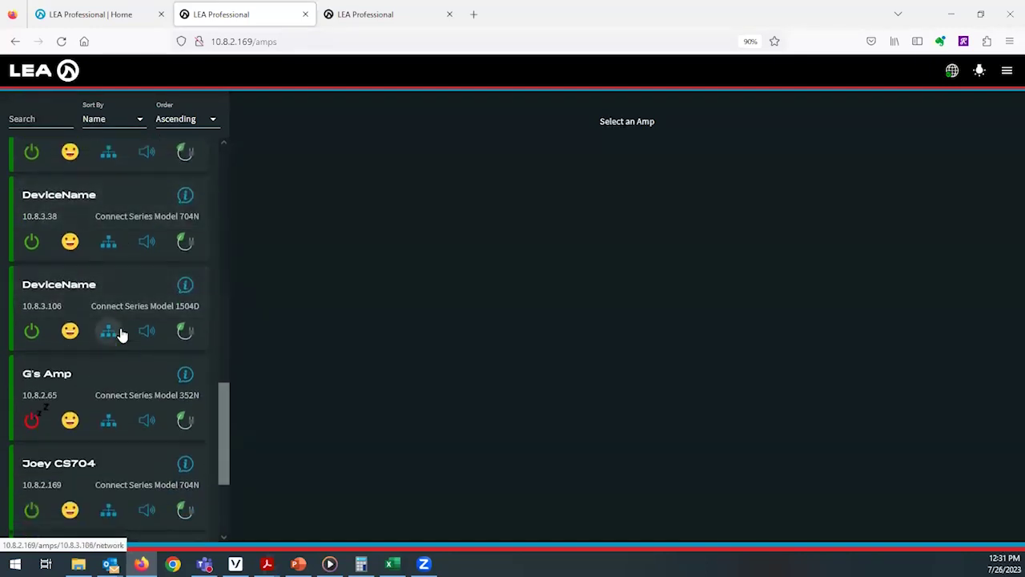
scroll(120, 334, down, 3)
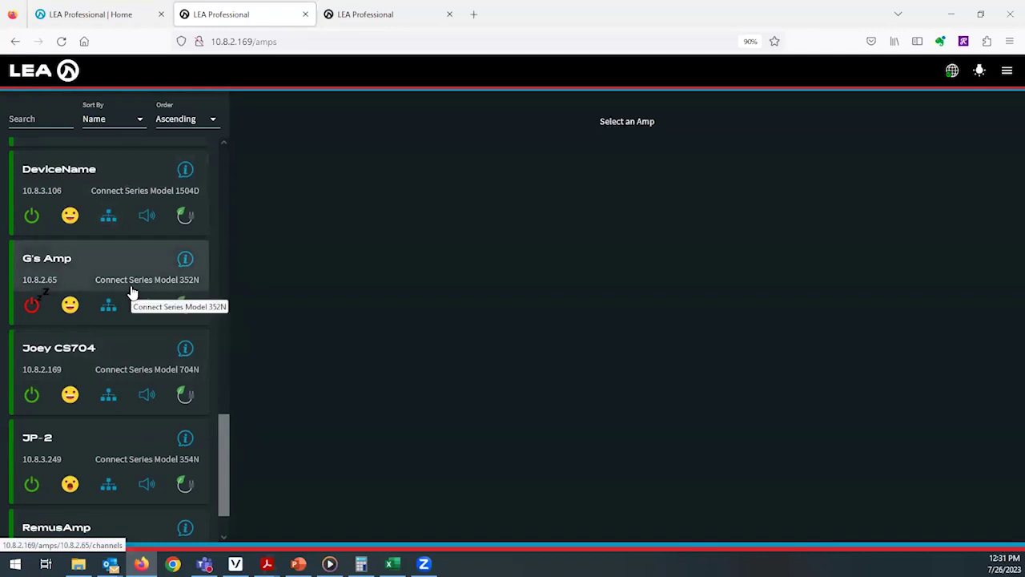
click(95, 366)
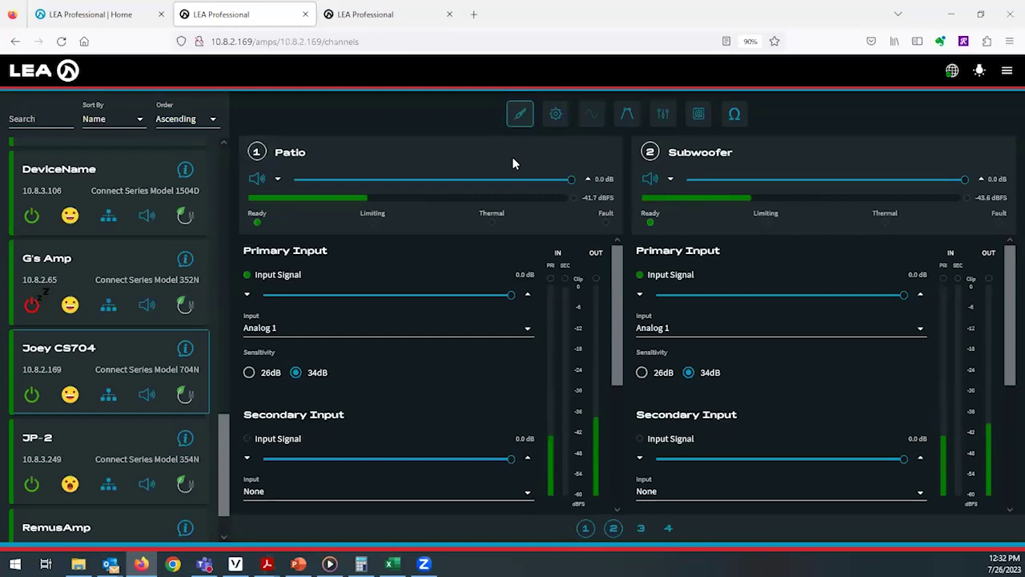
Lower the Patio channel's output level to -1.1 dB, and mute and unmute the channel
mouse_move(570, 179)
mouse_down()
mouse_move(441, 175)
mouse_move(568, 188)
mouse_up()
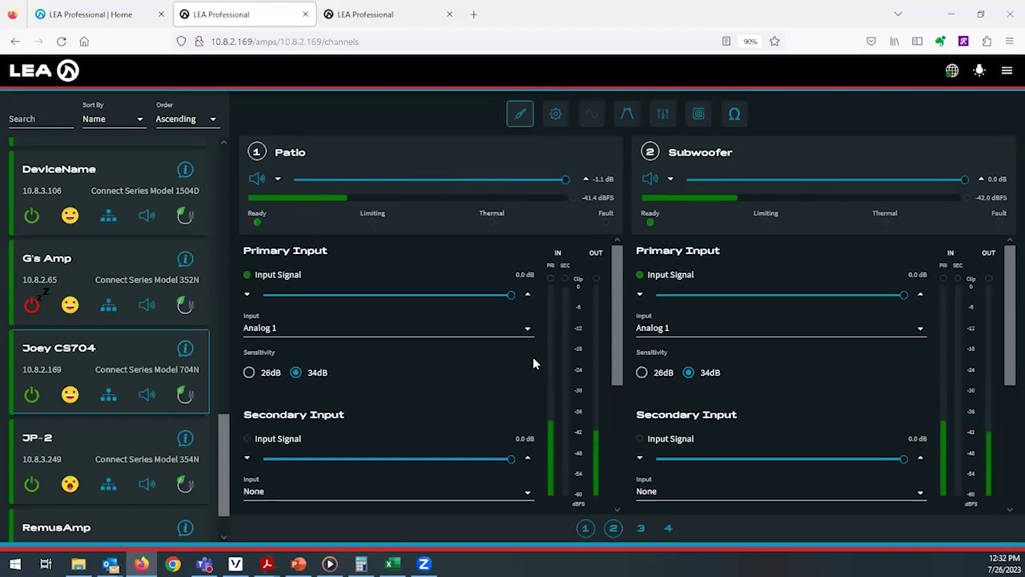
click(258, 181)
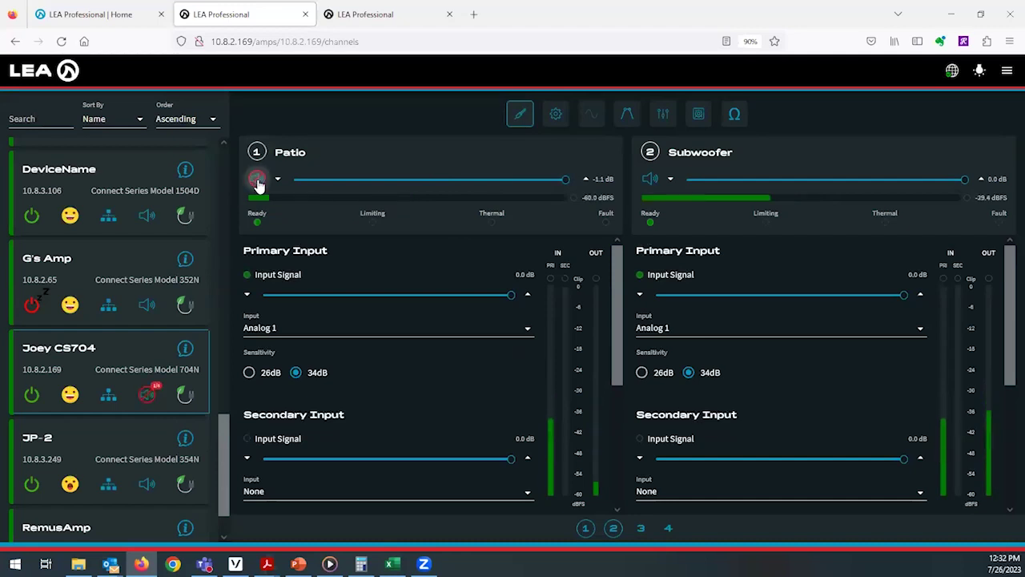
click(147, 395)
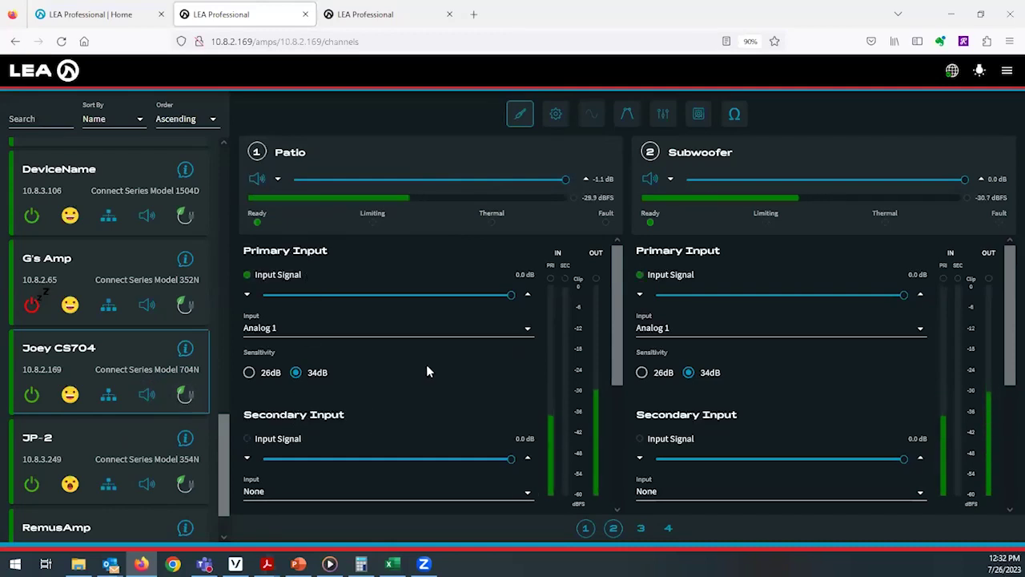
Set the Patio channel's primary input level to -1.8 dB with Analog 1 as its source
mouse_move(513, 294)
mouse_down()
mouse_move(426, 294)
mouse_move(507, 302)
mouse_up()
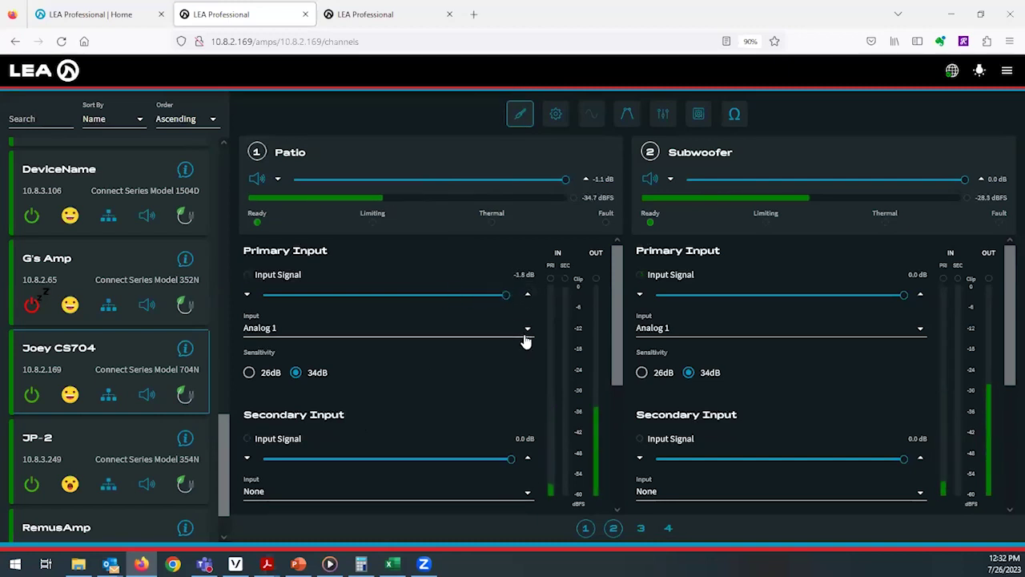
click(523, 333)
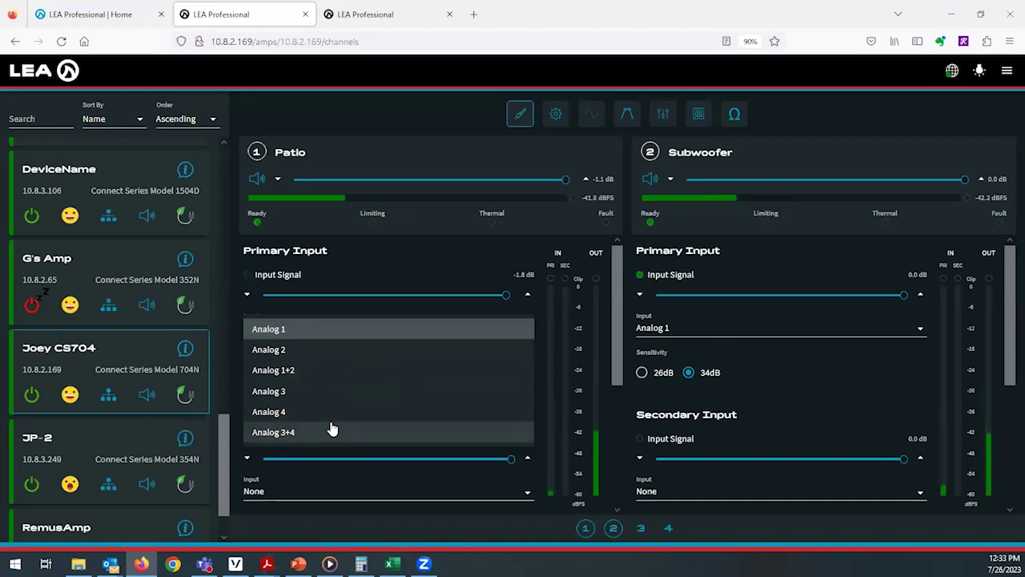
click(356, 333)
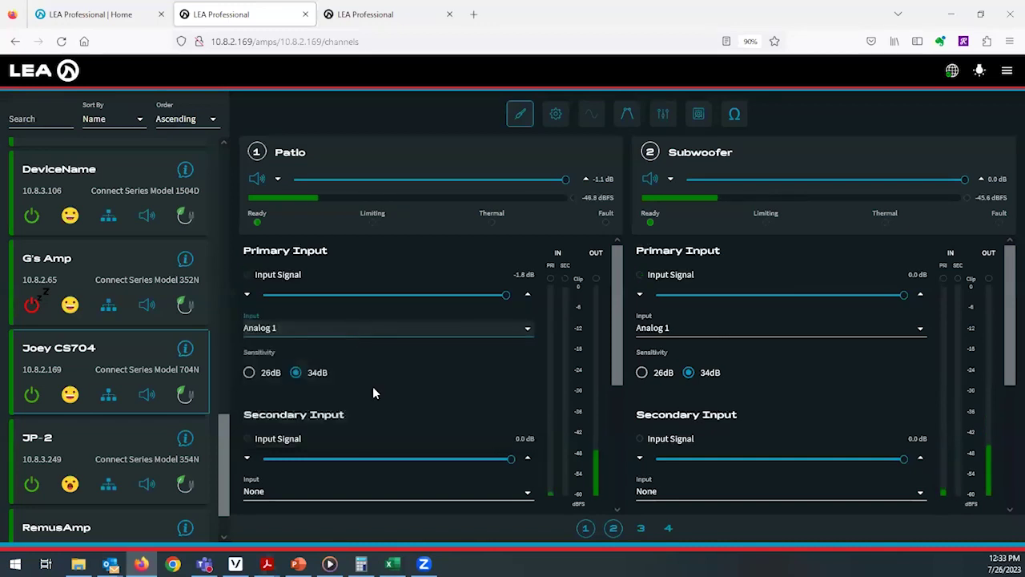
Set the Patio channel's secondary input to Analog 2 at -1.4 dB and its override mode to Auto Override Primary Input
scroll(372, 386, down, 1)
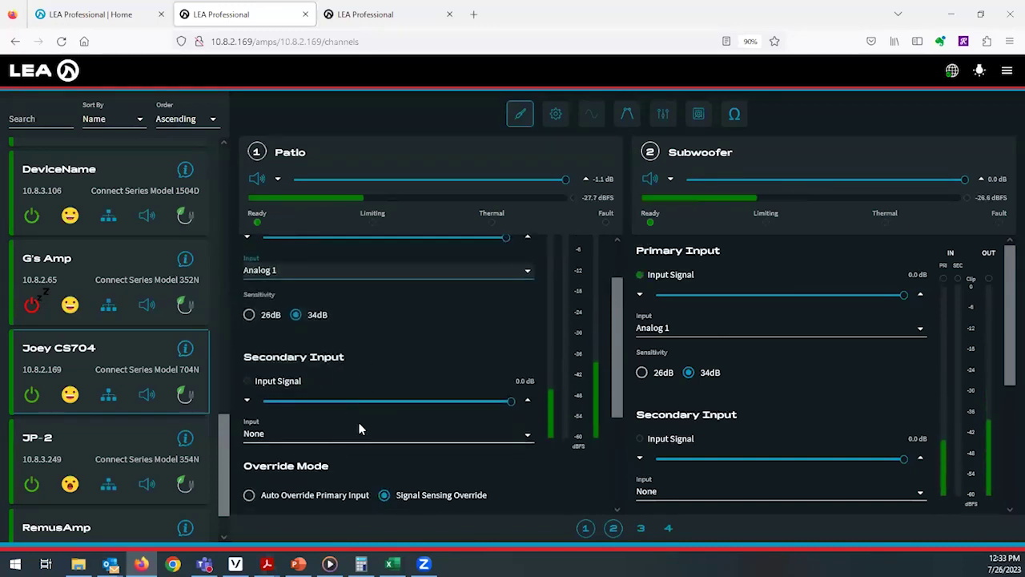
mouse_move(508, 400)
mouse_down()
mouse_move(462, 400)
mouse_move(505, 401)
mouse_up()
click(384, 444)
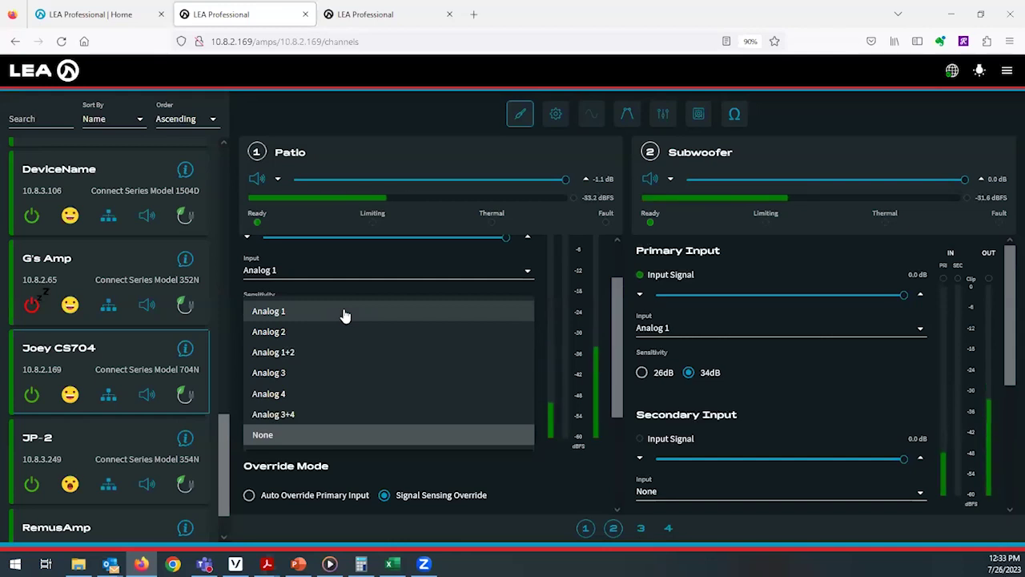
click(302, 331)
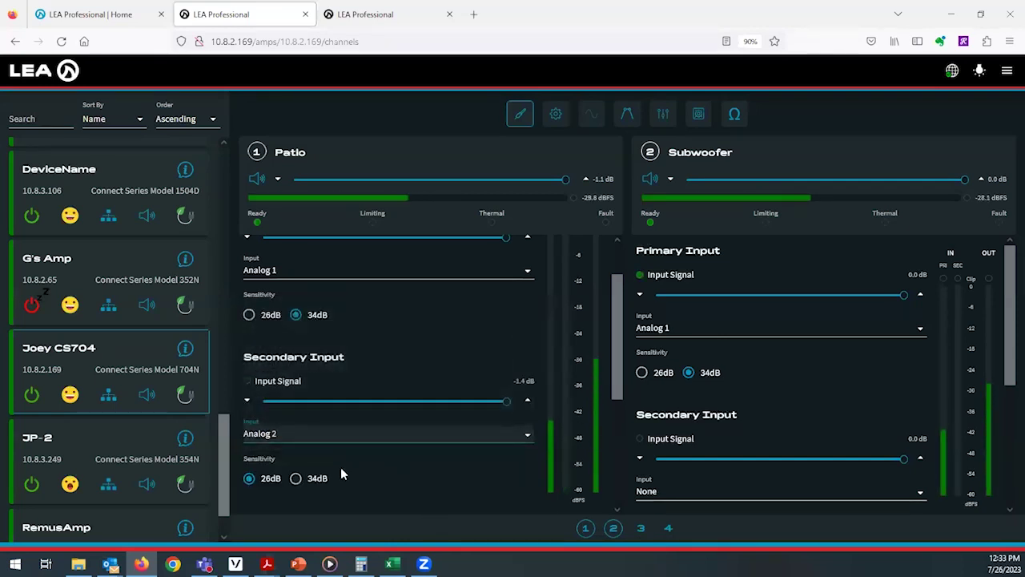
scroll(291, 448, down, 3)
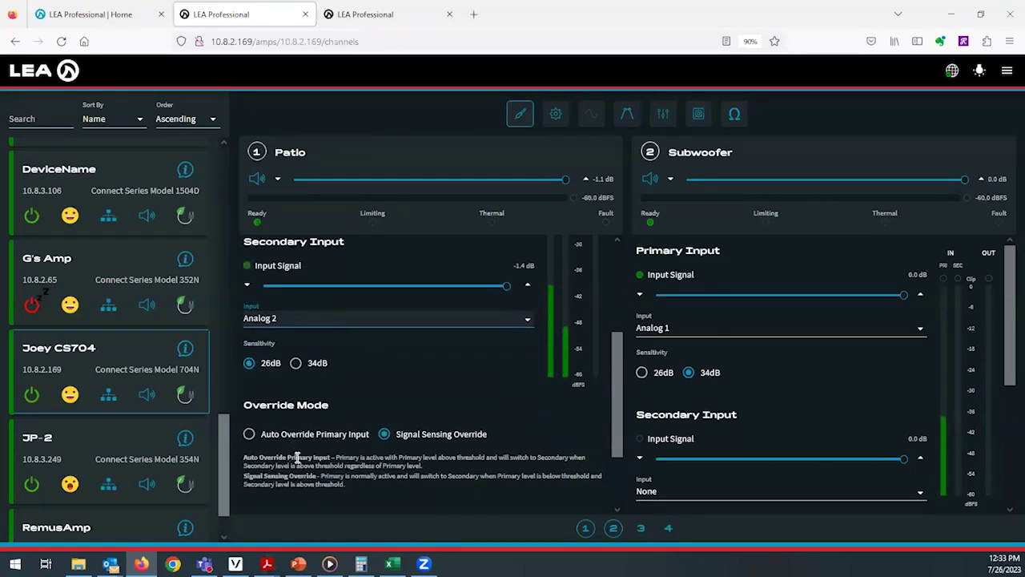
click(251, 434)
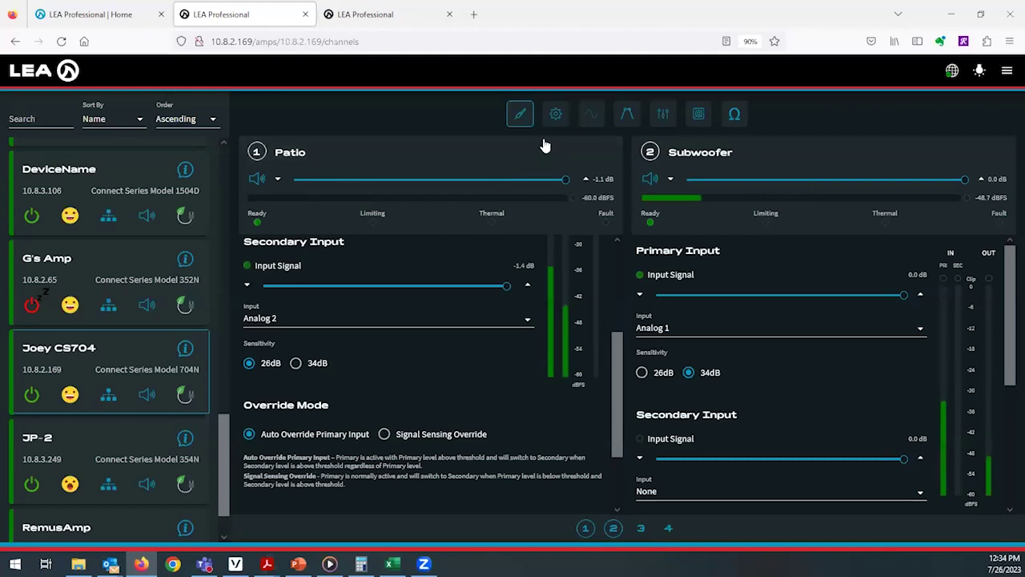
Open the channel settings and display all four channels side by side
click(554, 116)
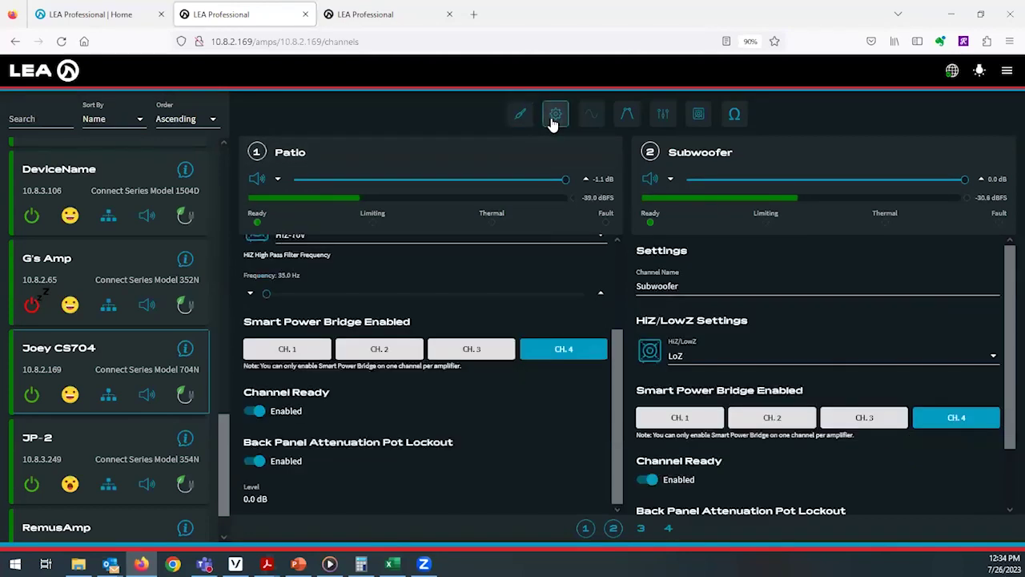
scroll(443, 367, up, 3)
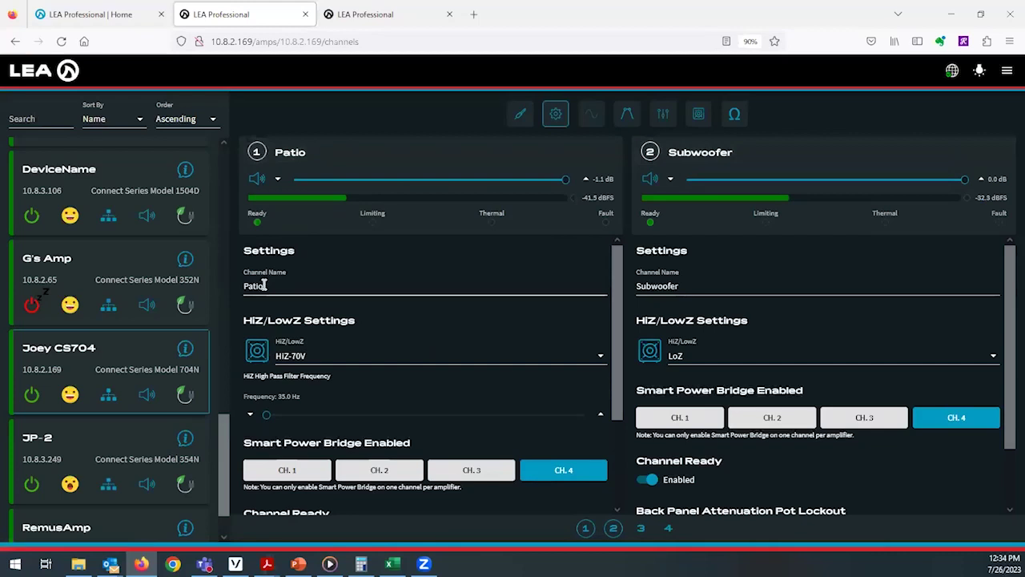
click(641, 530)
click(585, 528)
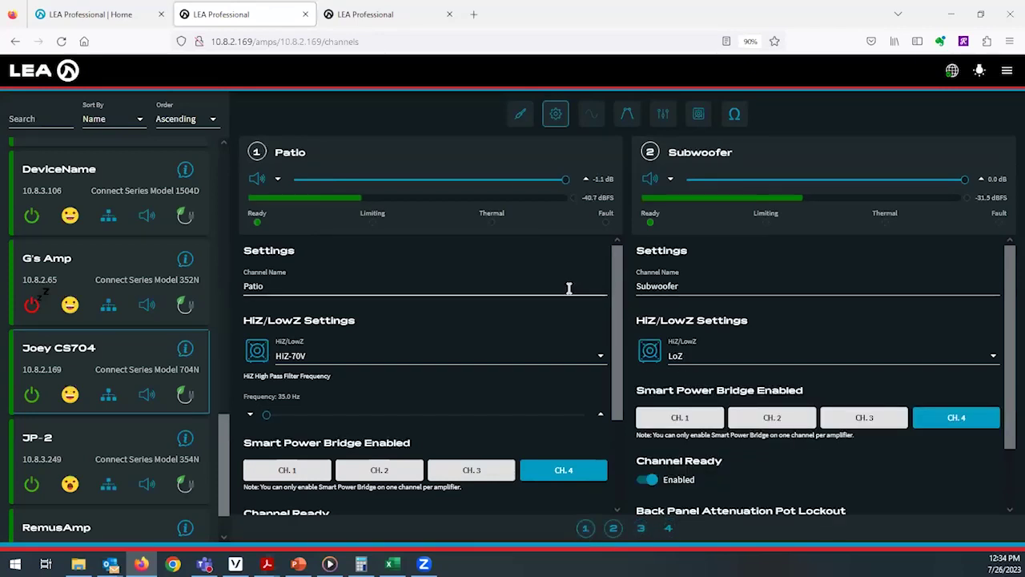
key(ctrl+minus)
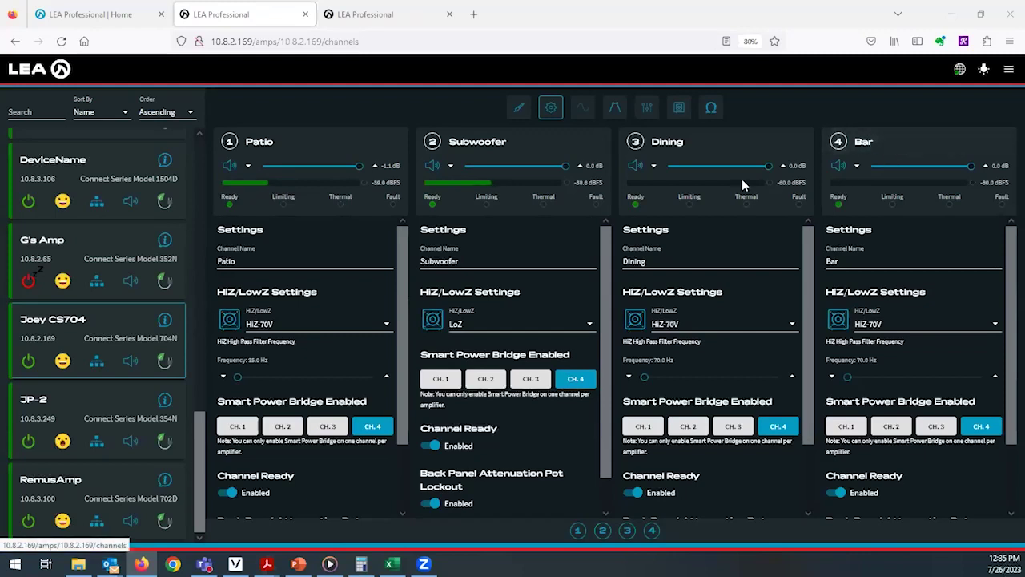
Set the Patio and Bar channels to LoZ and keep the Dining channel at HiZ-70V
click(284, 326)
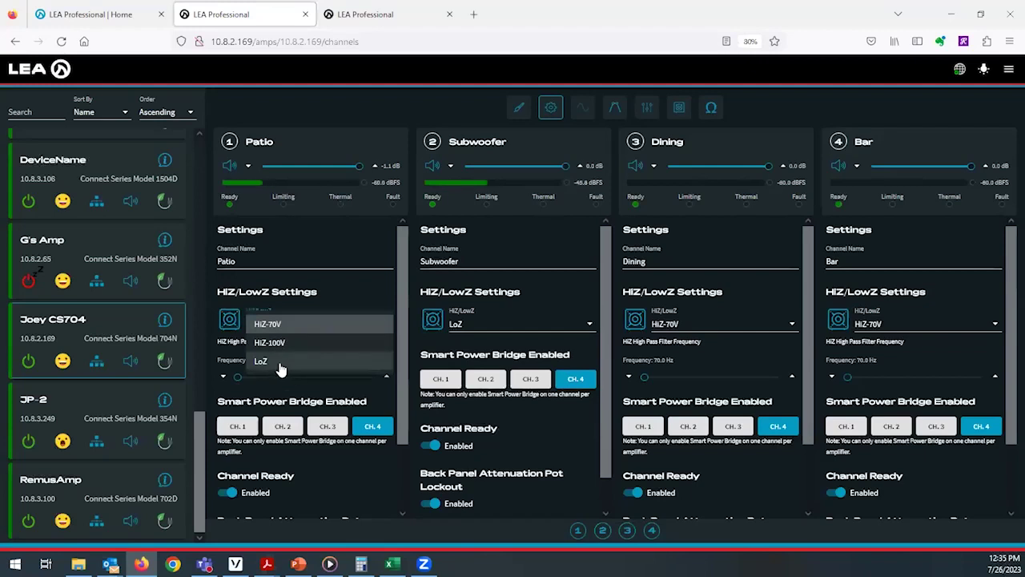
click(280, 367)
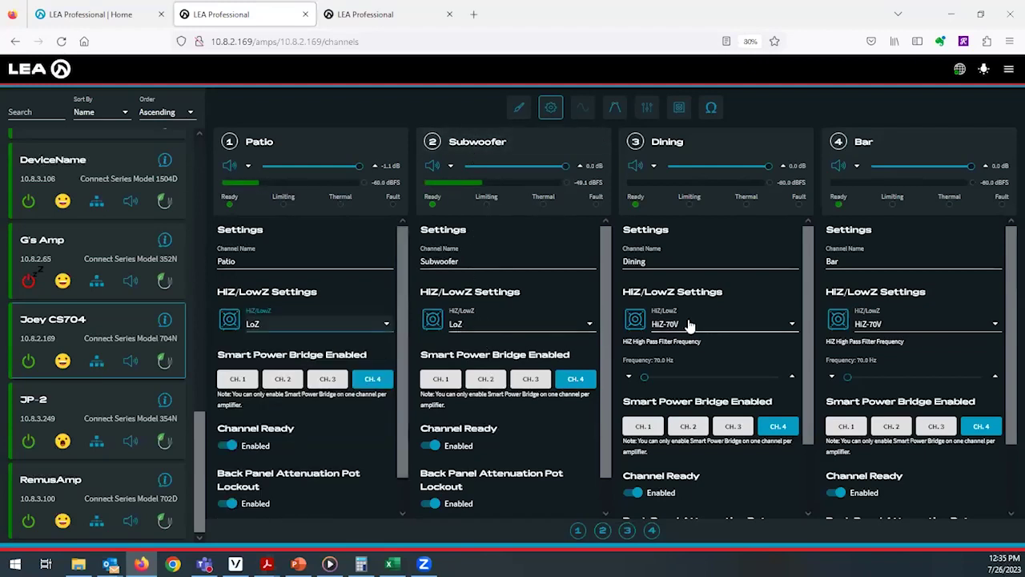
click(706, 329)
click(701, 325)
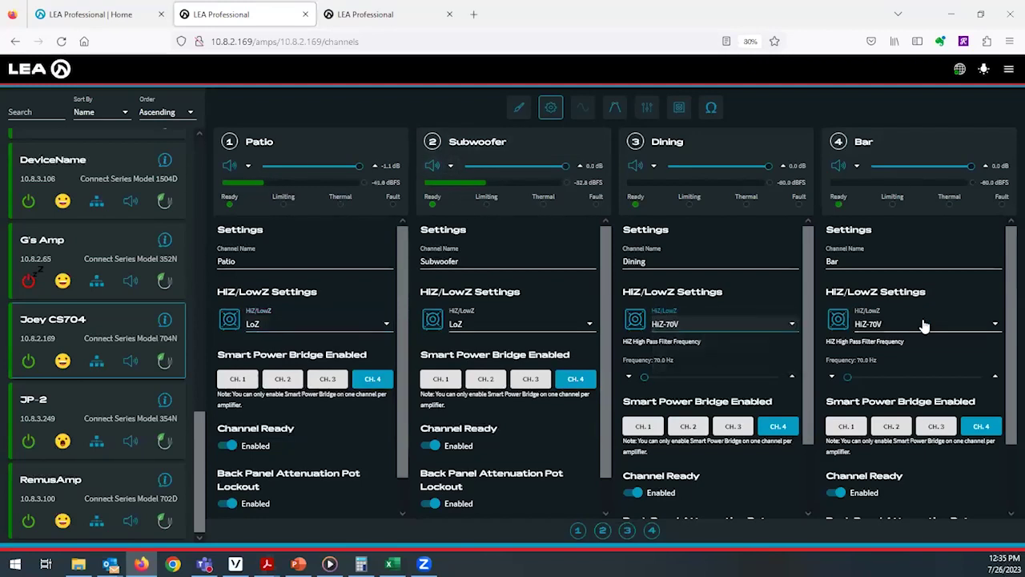
click(924, 324)
click(896, 361)
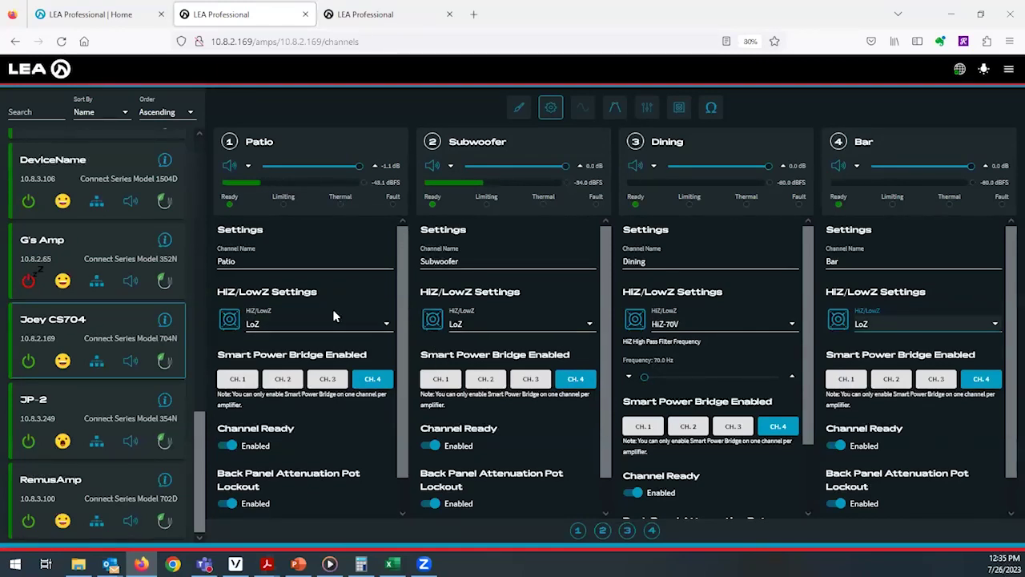
Enable the amplifier's Smart Power Bridge on CH. 2
key(ctrl+plus)
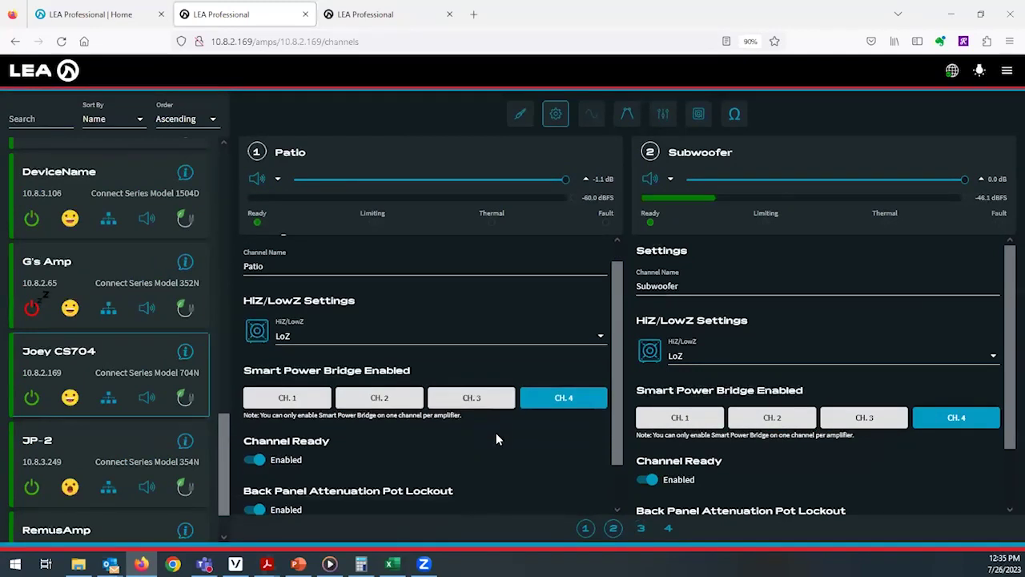
scroll(513, 428, down, 1)
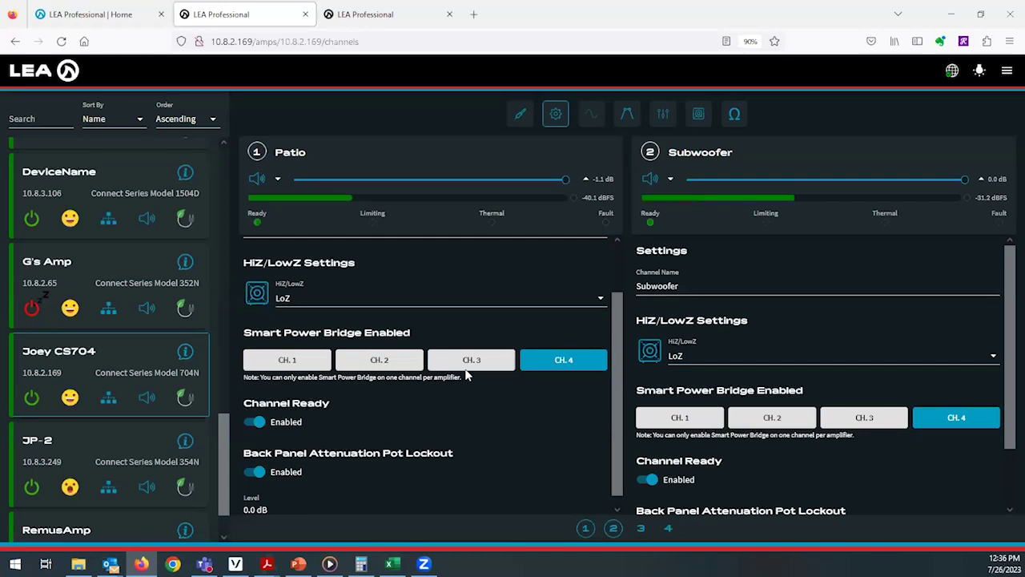
click(390, 364)
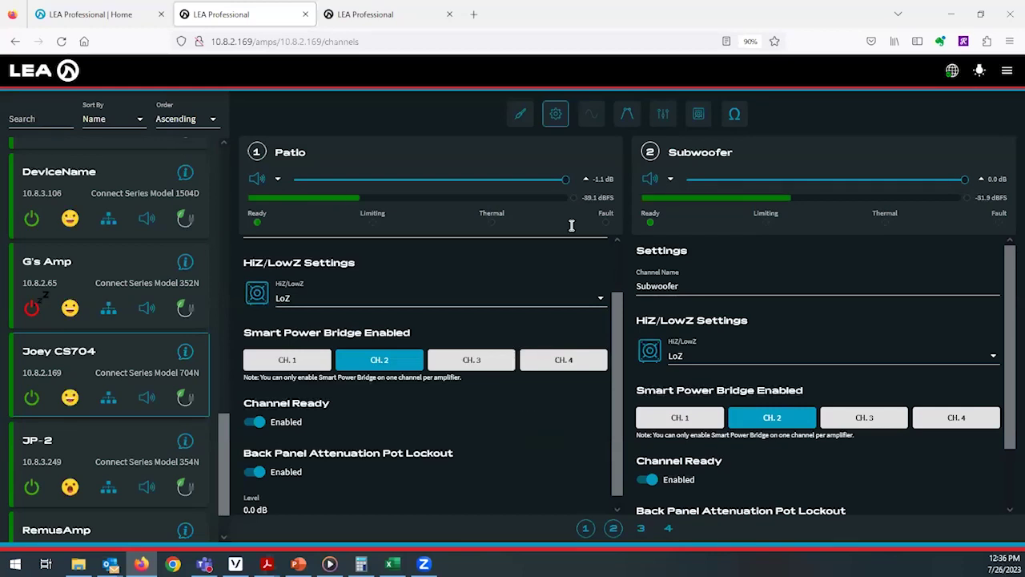
Open the signal generator and choose Tone as its type with a frequency of 500 Hz
click(592, 117)
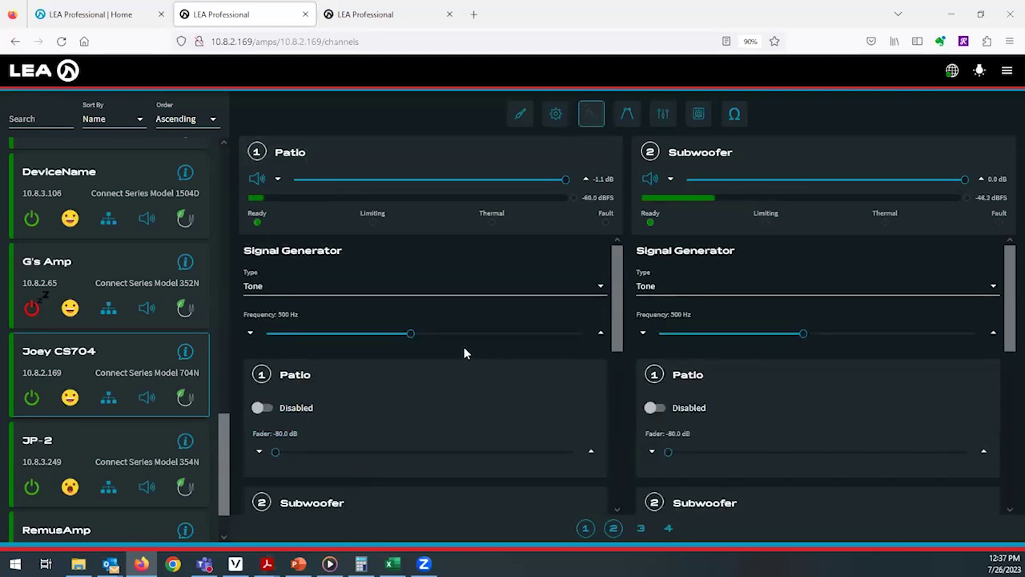
click(500, 292)
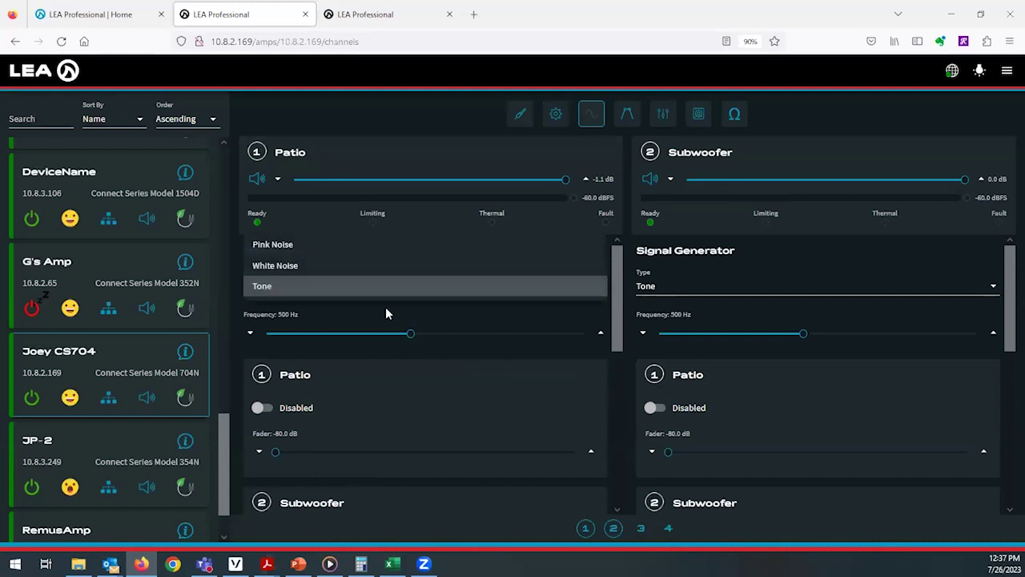
click(337, 293)
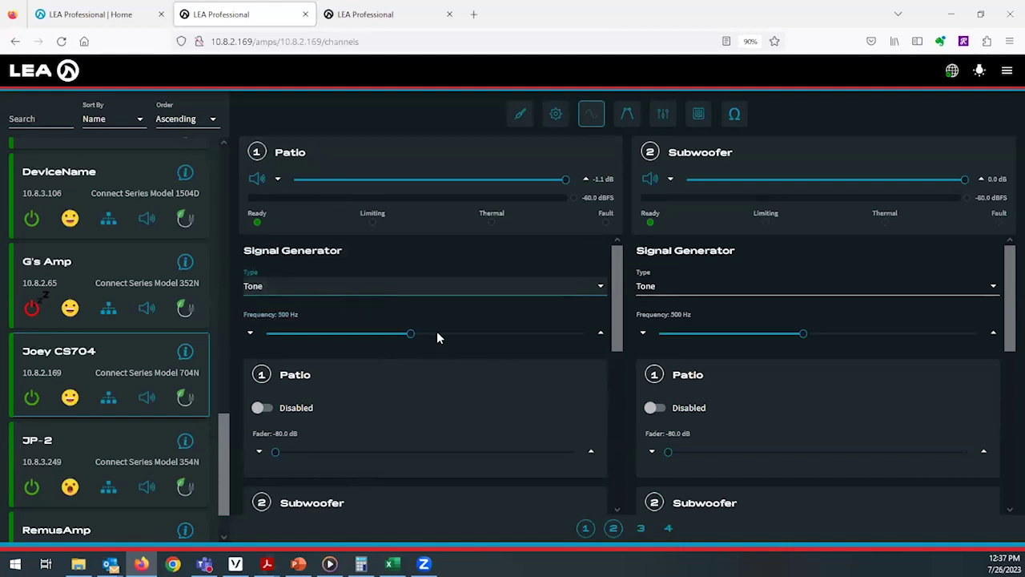
click(409, 334)
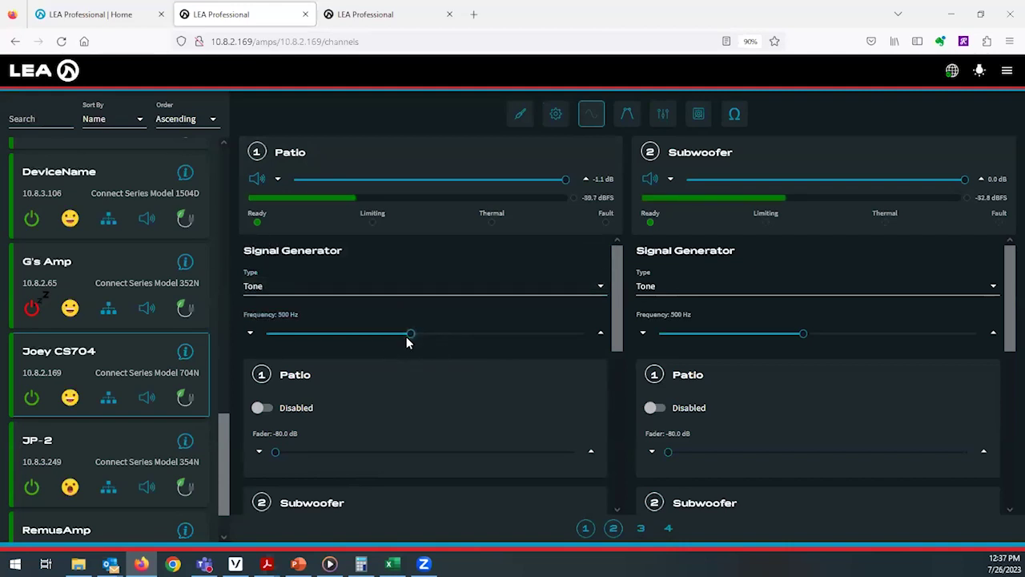
Lower the signal generator's tone frequency to 423 Hz and restore it to exactly 500 Hz
mouse_move(408, 335)
mouse_down()
mouse_move(565, 332)
mouse_move(402, 332)
mouse_up()
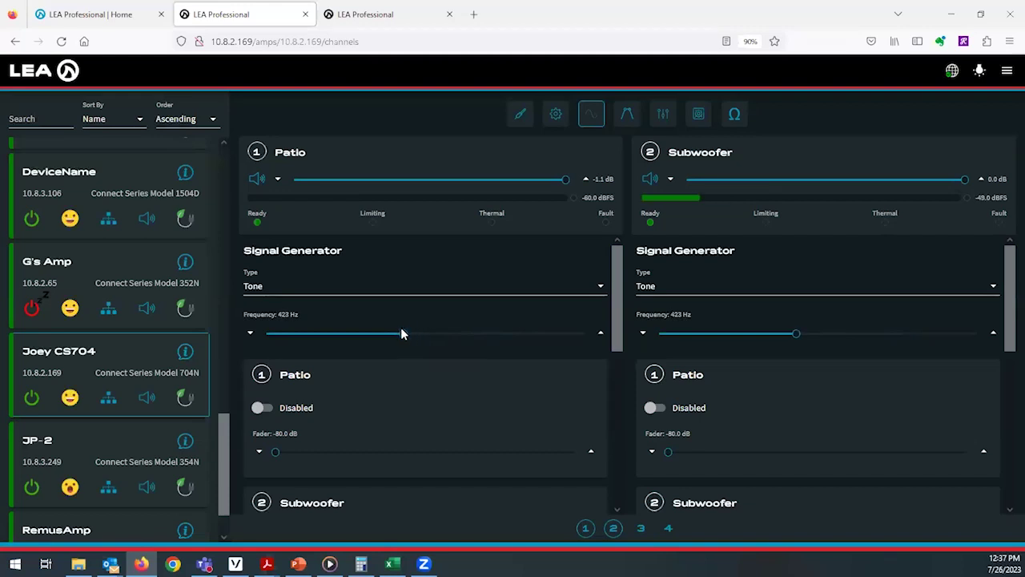
click(285, 319)
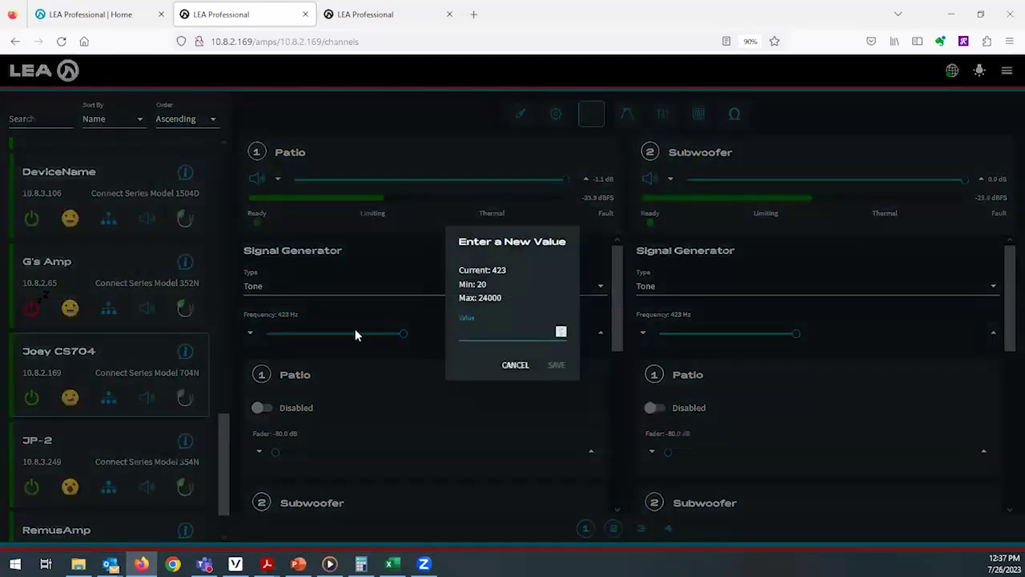
text(500)
key(Return)
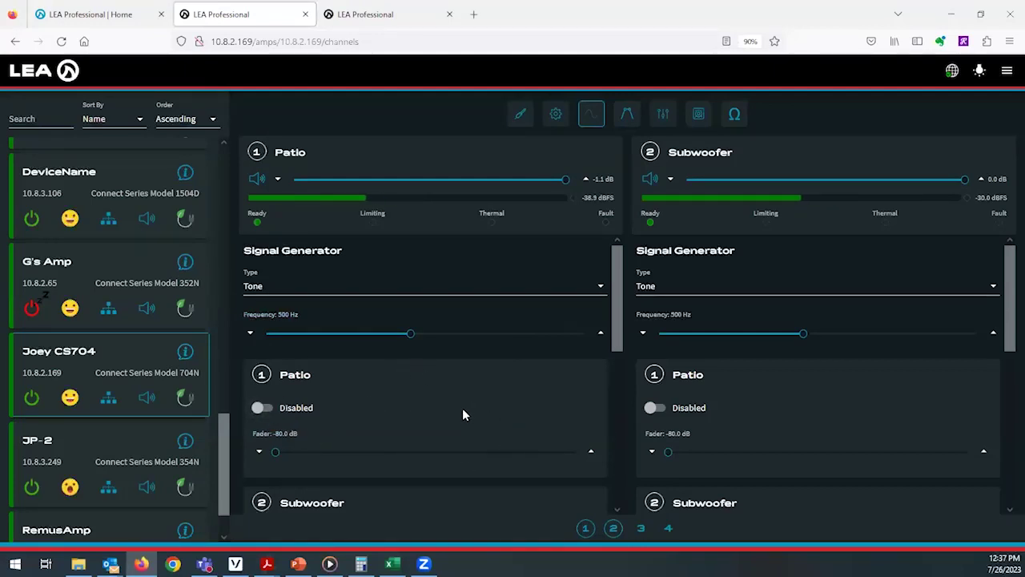
Open the crossover settings, raise the Patio channel's gain to 5.2 dB and bring it back down to 0.7 dB
click(626, 117)
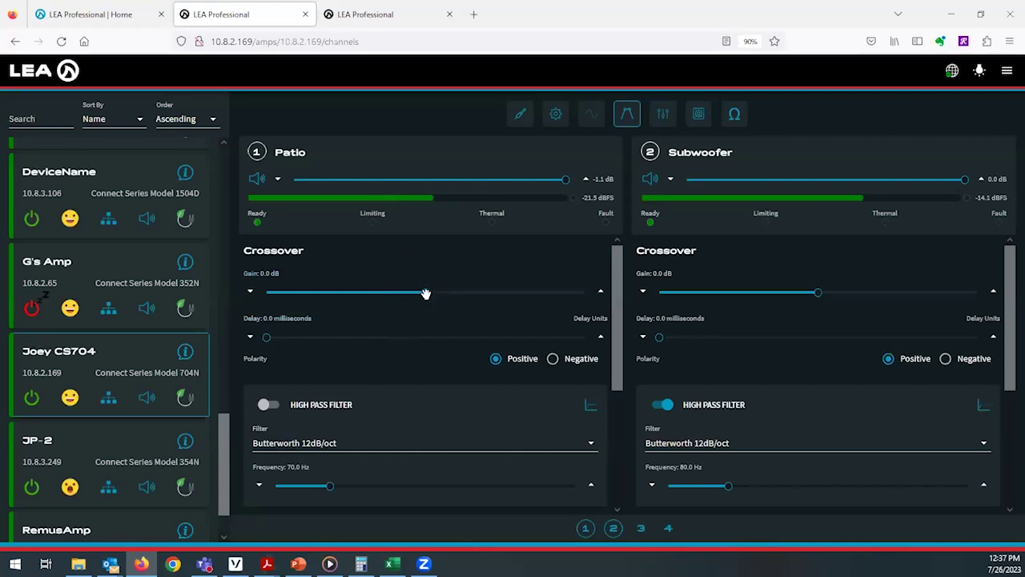
drag(450, 301, 480, 286)
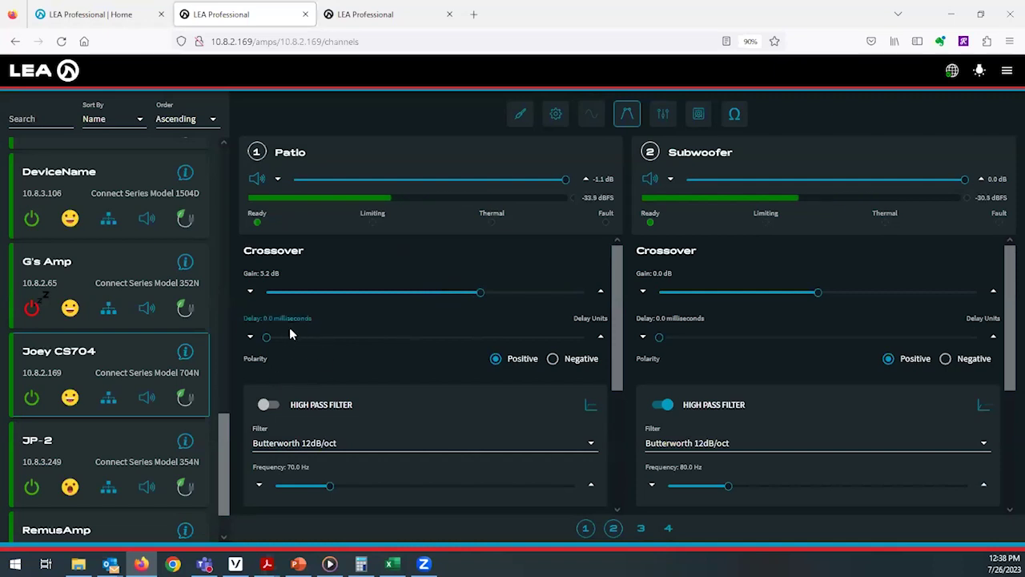
drag(481, 291, 432, 292)
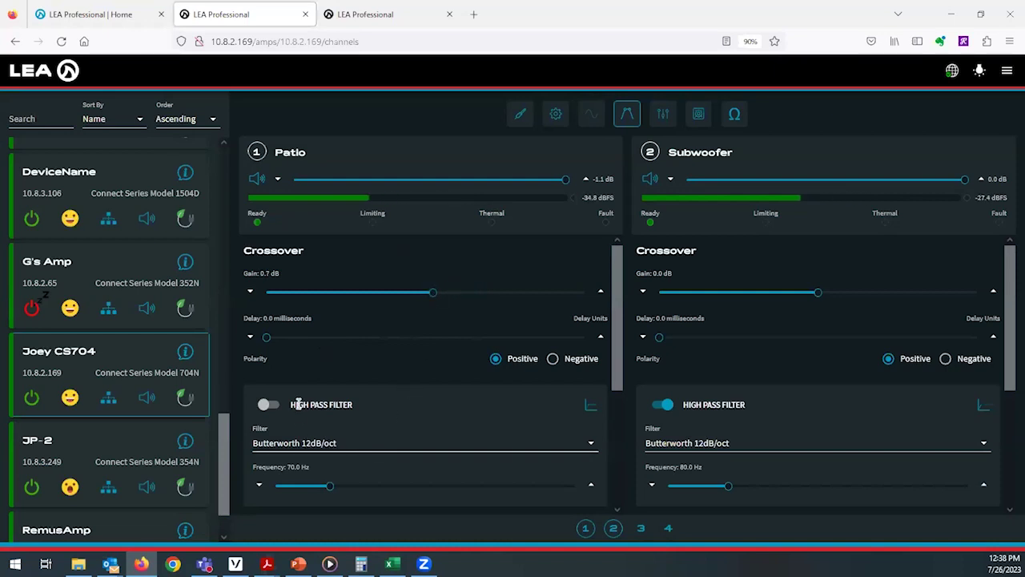
Start a speaker tuning import for the Patio channel and browse from the Speaker Tunings folder to SnapOne Landscape Tuning Files
scroll(296, 405, down, 2)
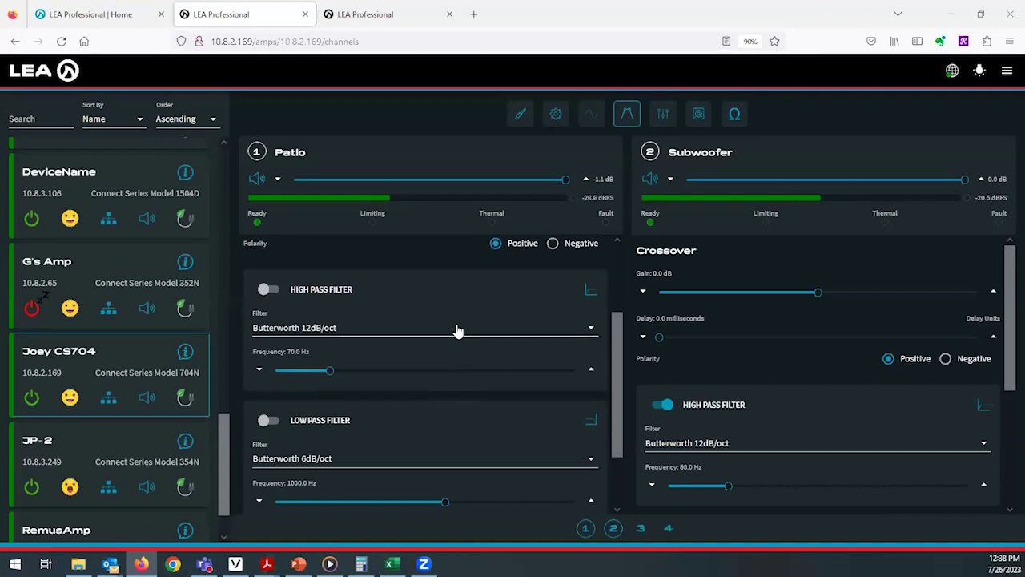
scroll(355, 276, down, 2)
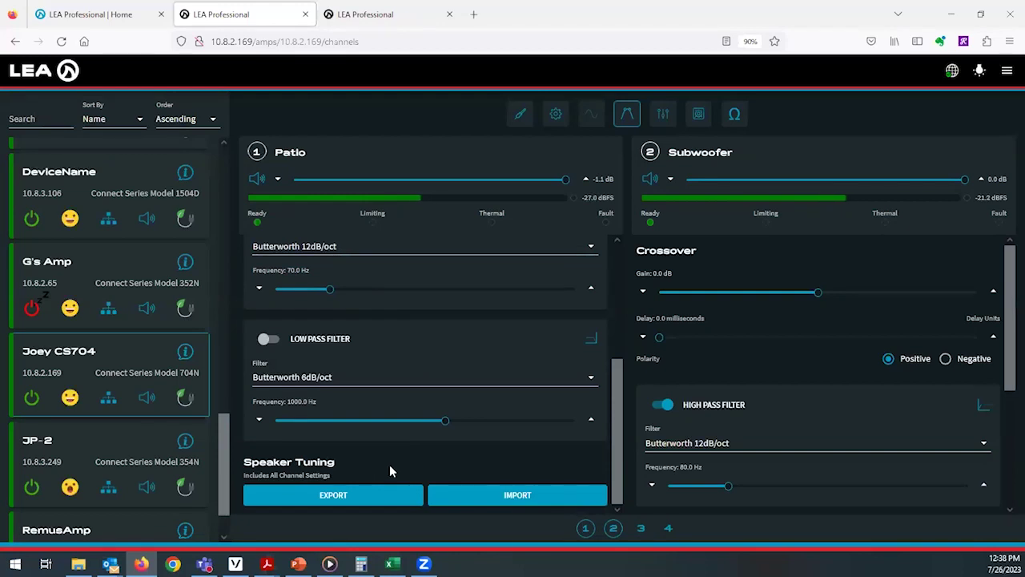
click(519, 495)
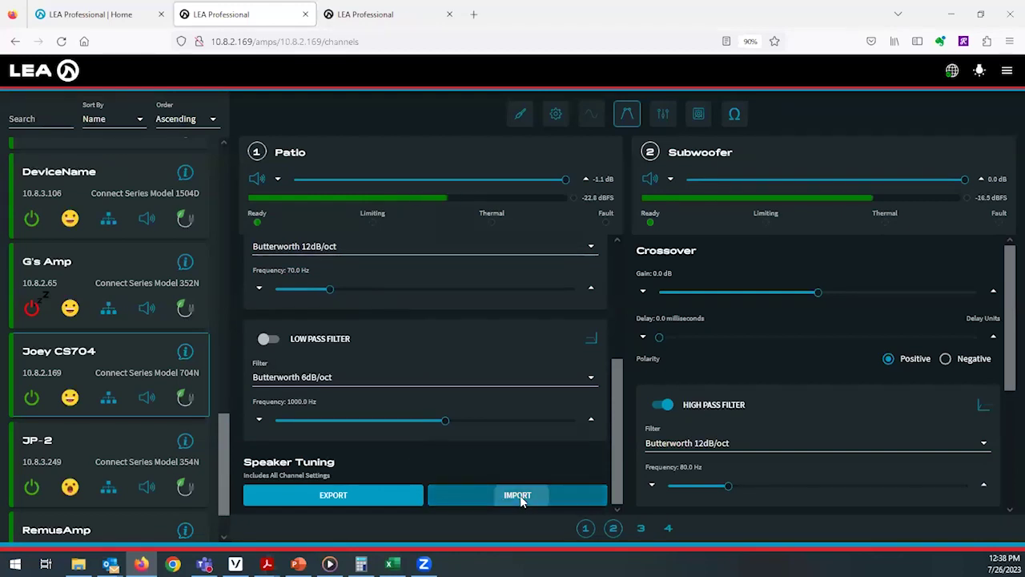
click(519, 181)
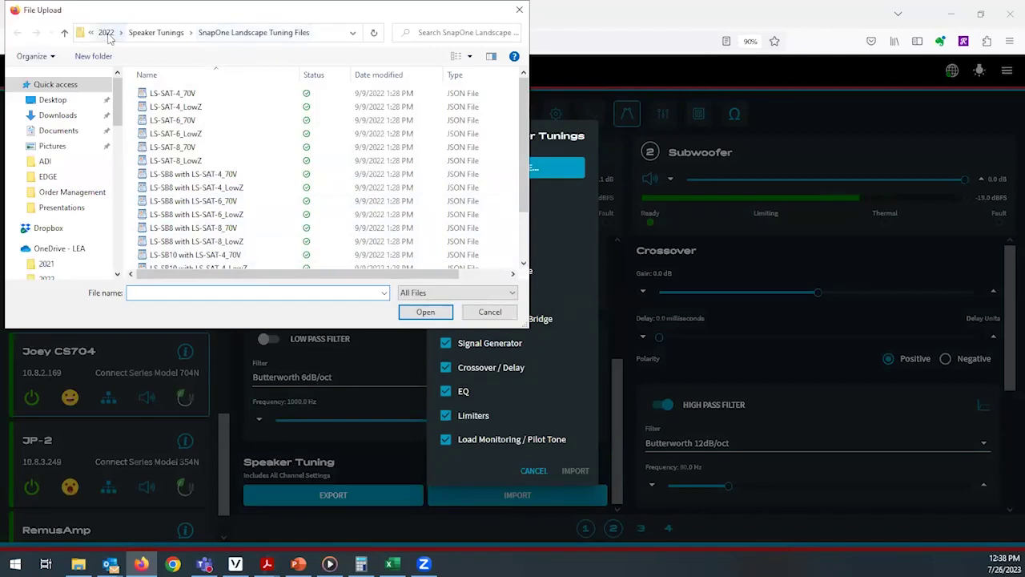
click(156, 32)
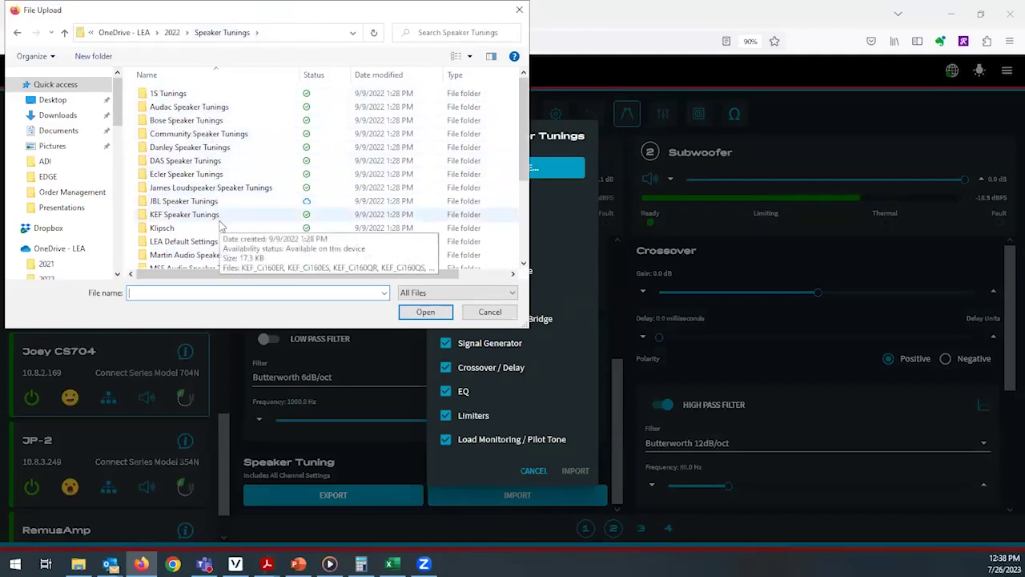
scroll(221, 226, down, 4)
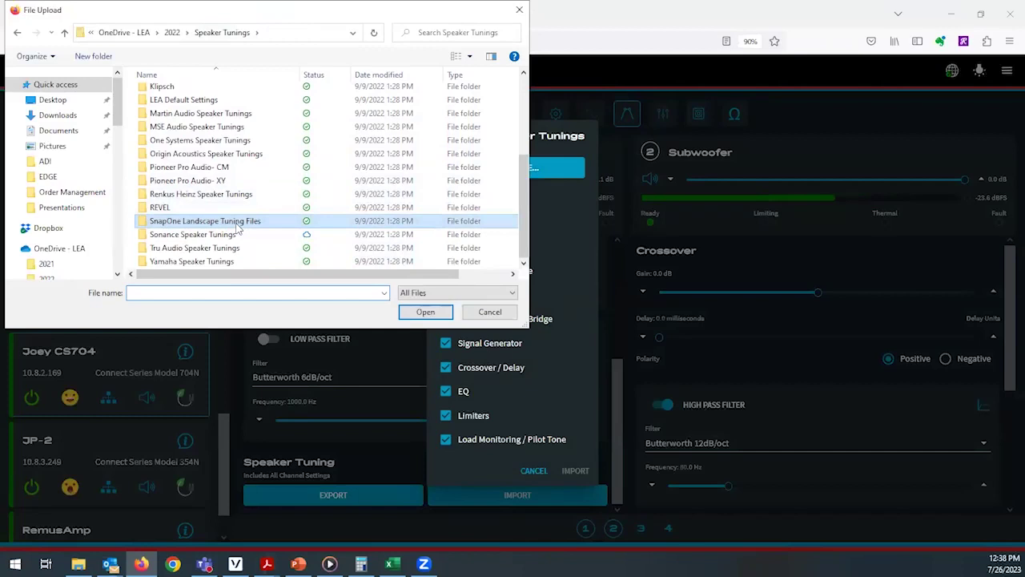
double_click(237, 224)
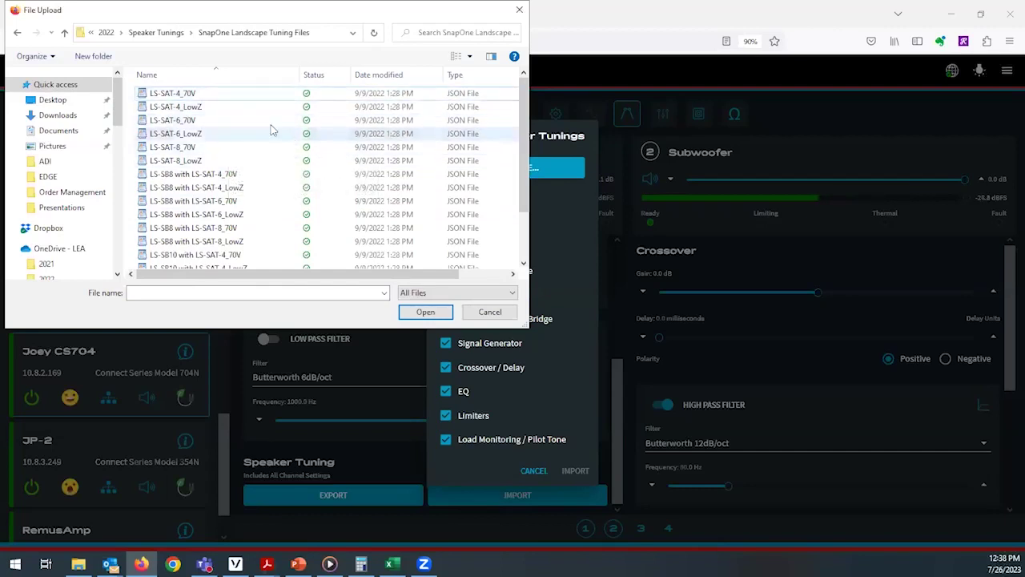
Import the LS-SAT-4_70V tuning file into channel 1 with all setting categories included
scroll(264, 156, down, 2)
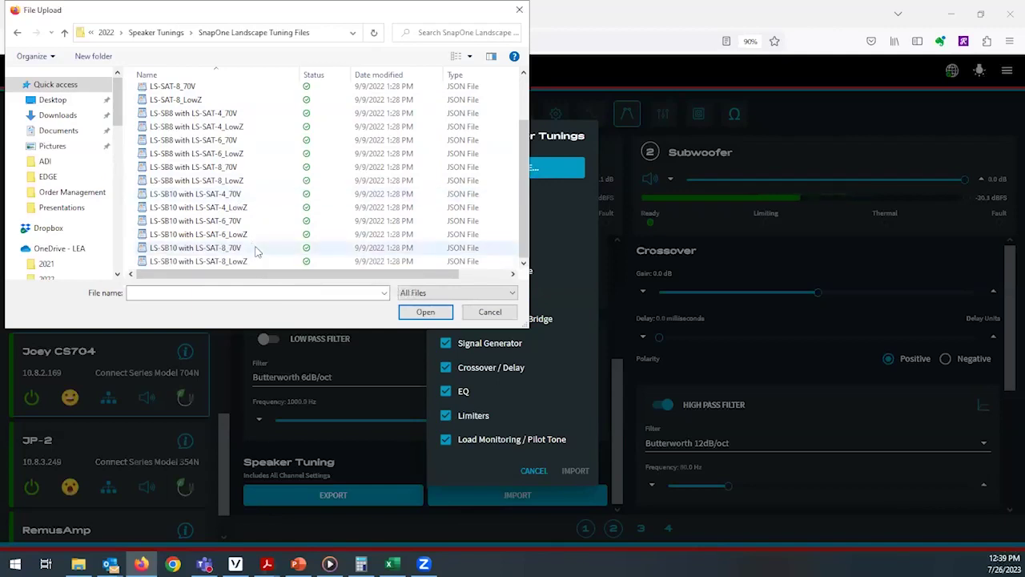
scroll(256, 252, up, 2)
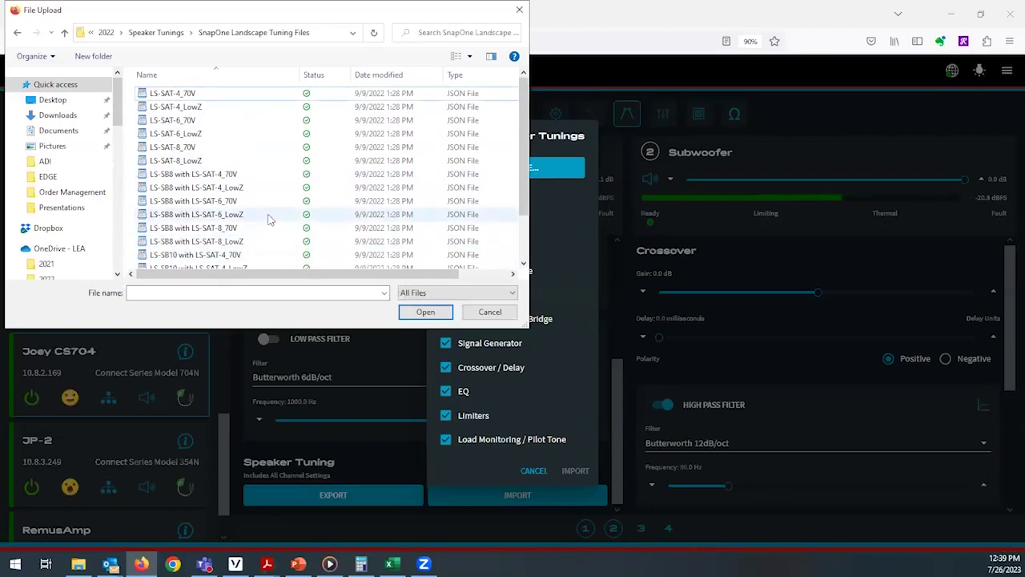
click(216, 96)
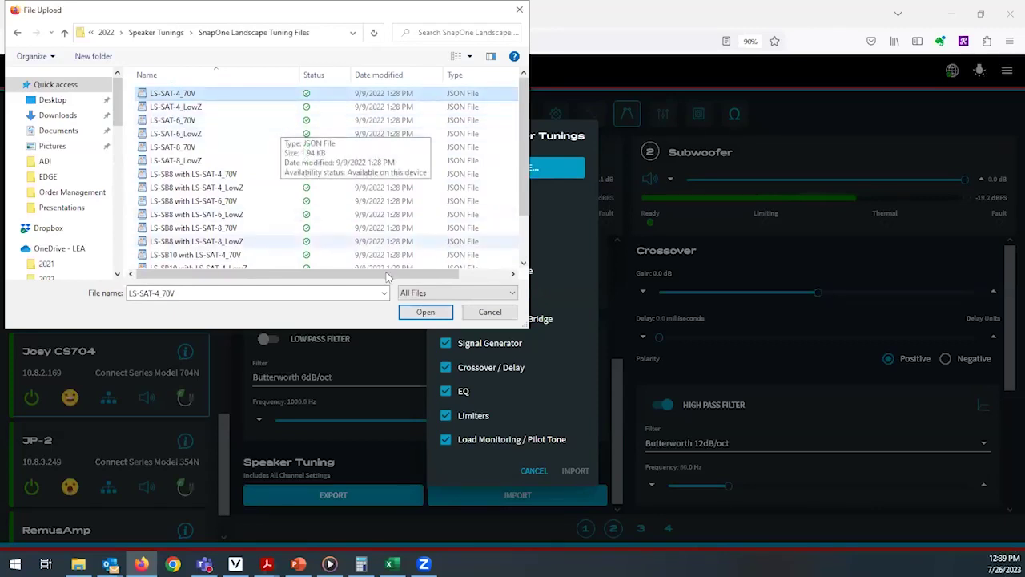
click(437, 317)
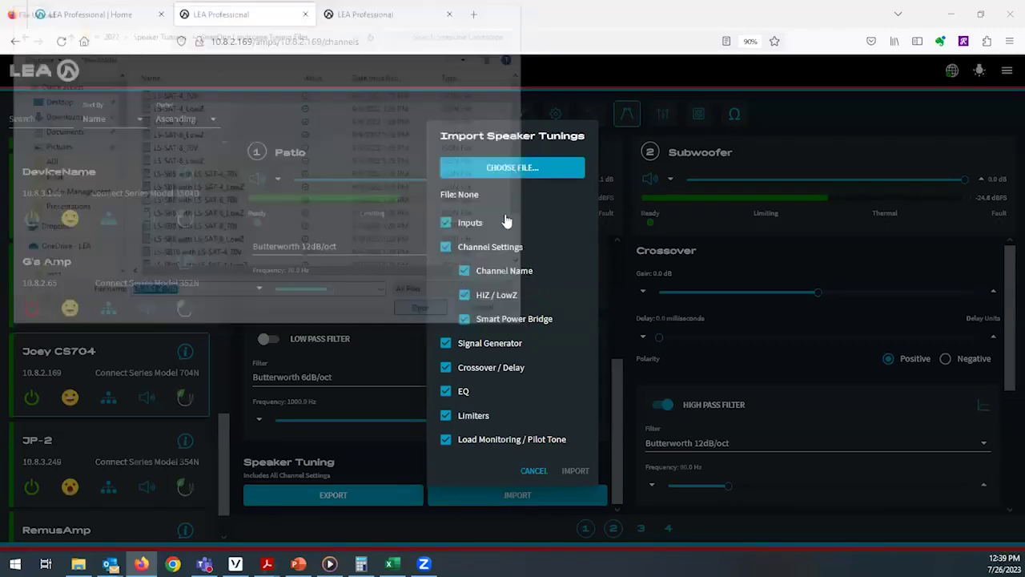
click(574, 476)
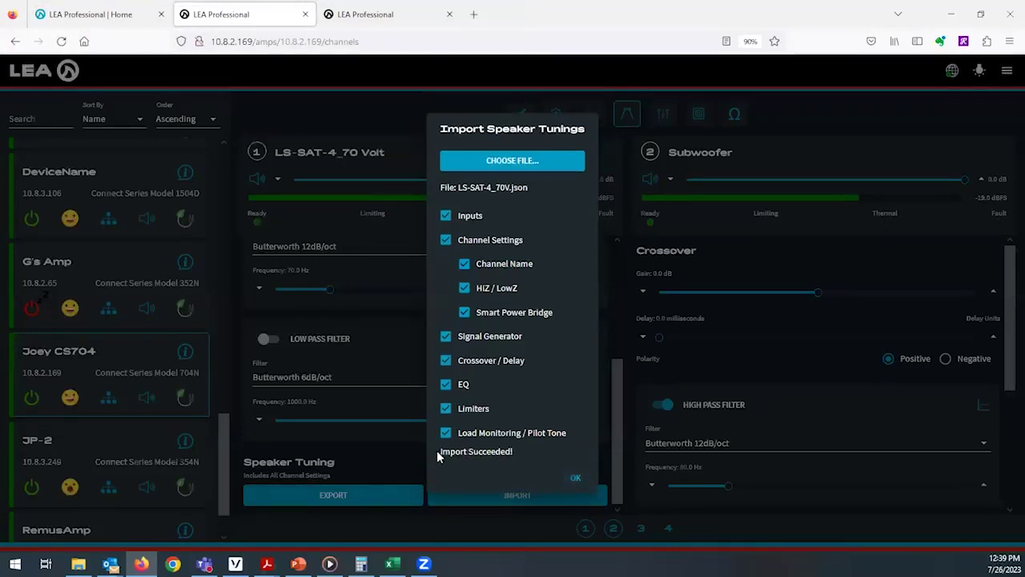
click(576, 479)
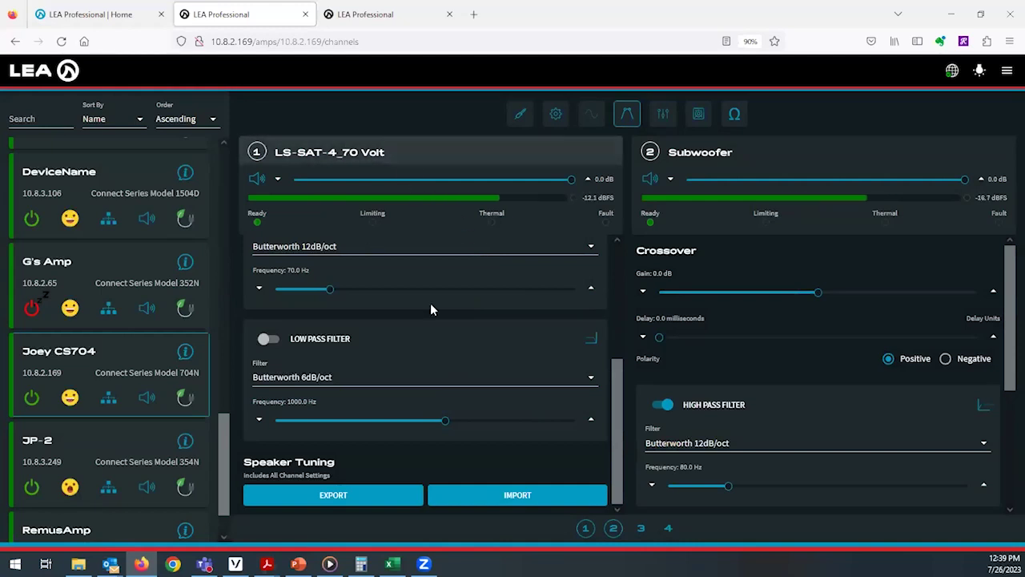
Review channel 1's imported crossover and equalizer filters, including the frequency, Q and gain details of filter 1
scroll(494, 420, up, 3)
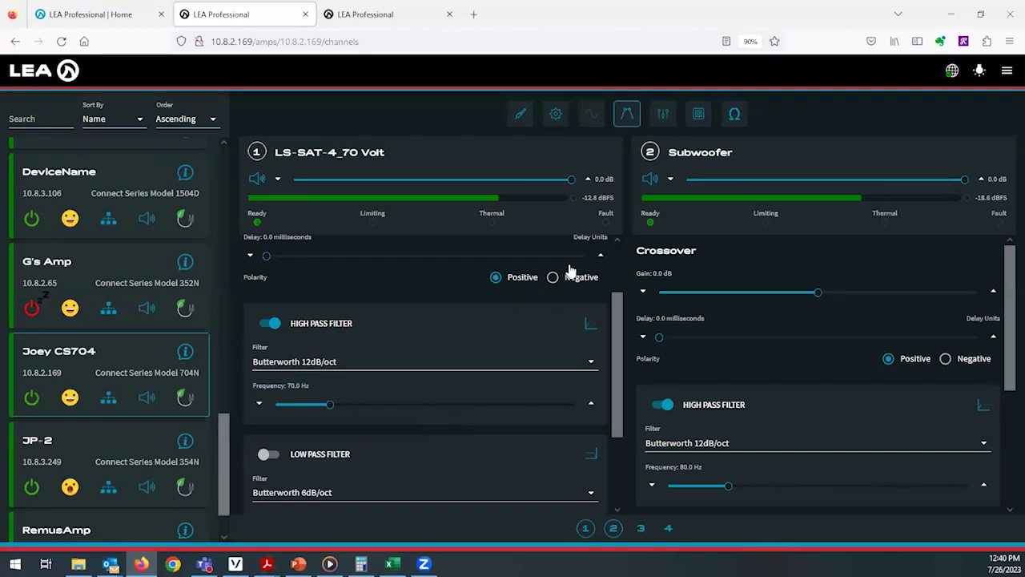
click(664, 114)
scroll(468, 455, up, 1)
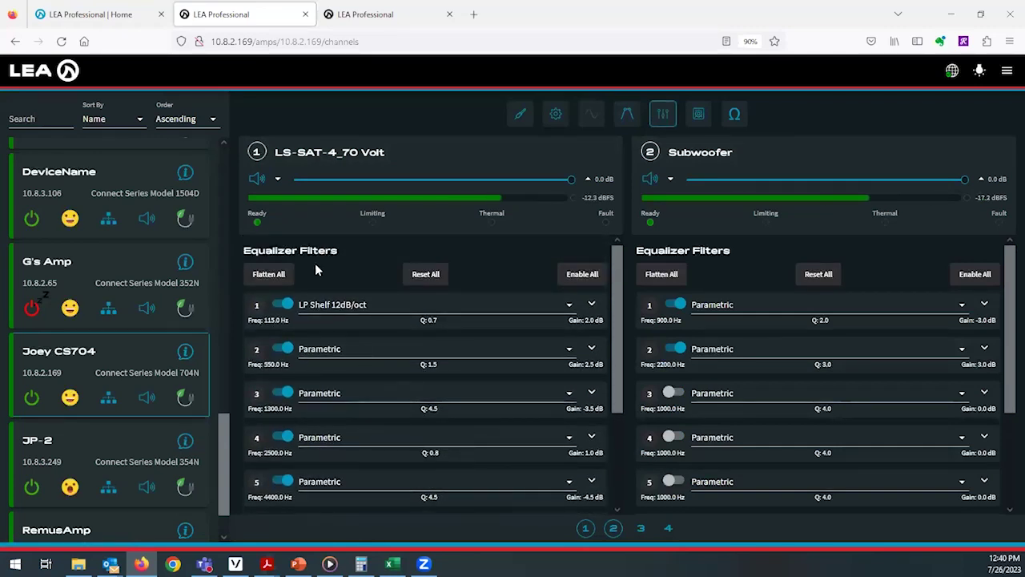
scroll(310, 320, down, 3)
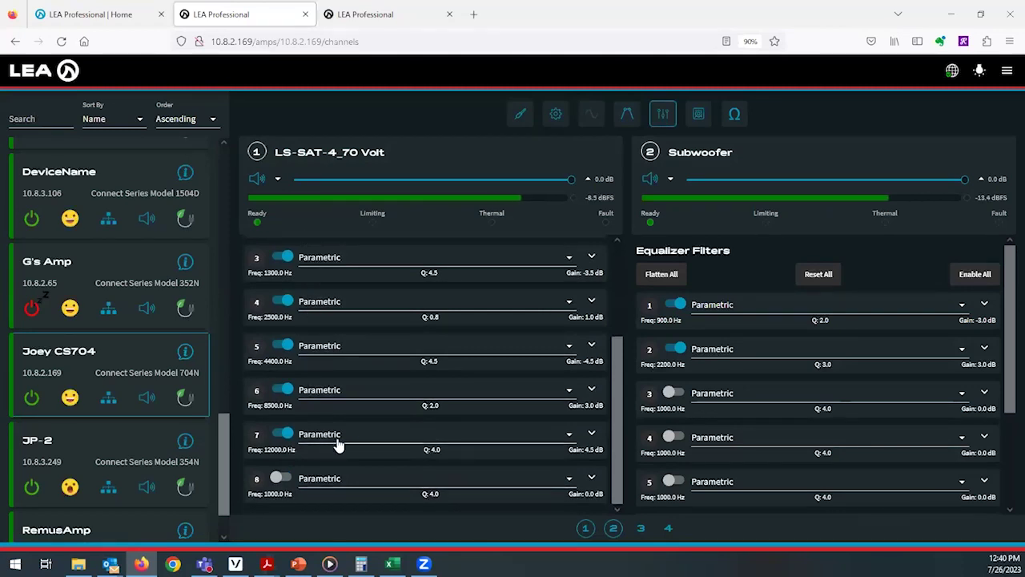
scroll(353, 437, up, 3)
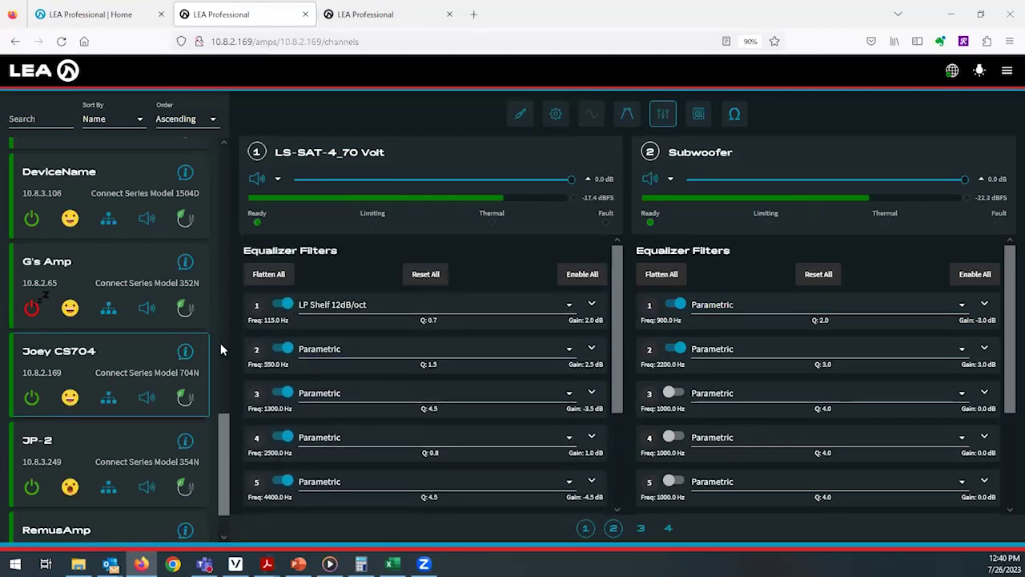
click(591, 304)
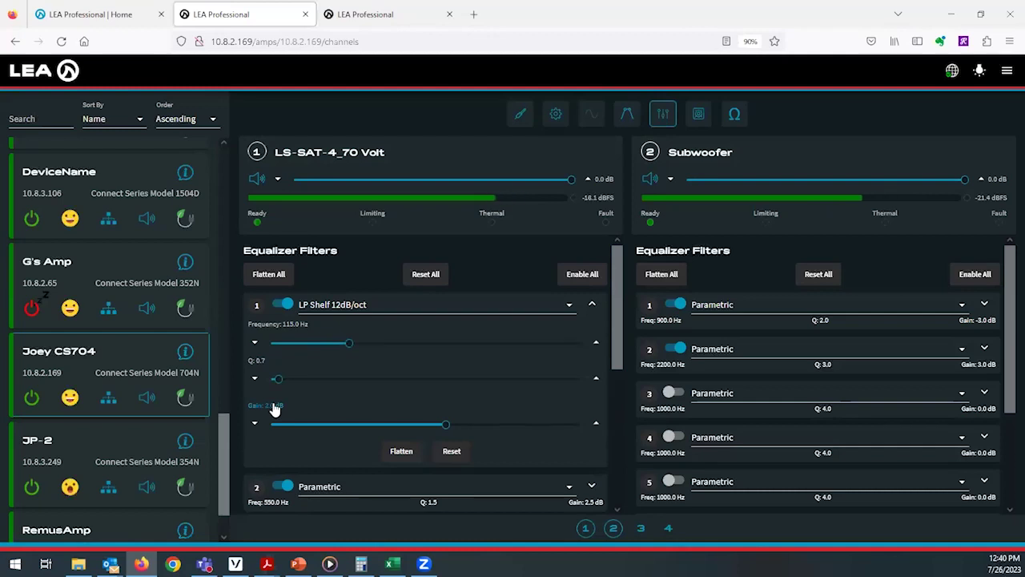
click(595, 305)
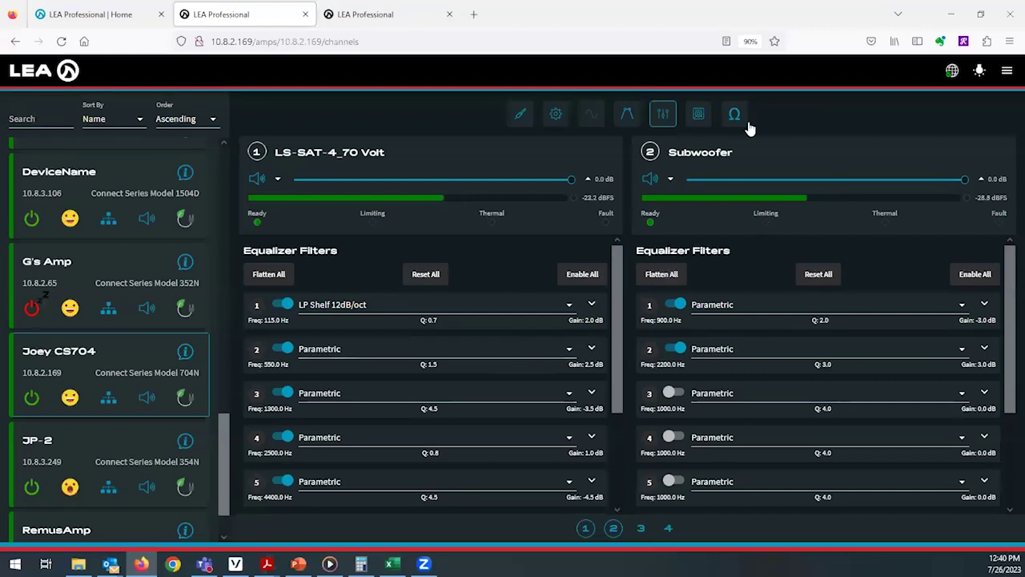
Open the limiters and examine the threshold, attack and release settings of channel 1's RMS limiter
click(698, 114)
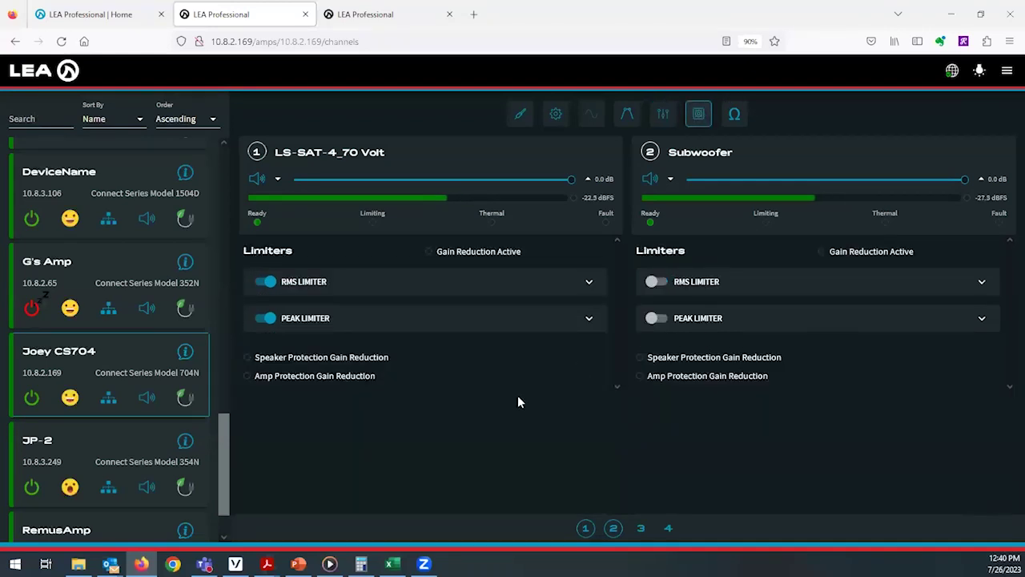
click(589, 282)
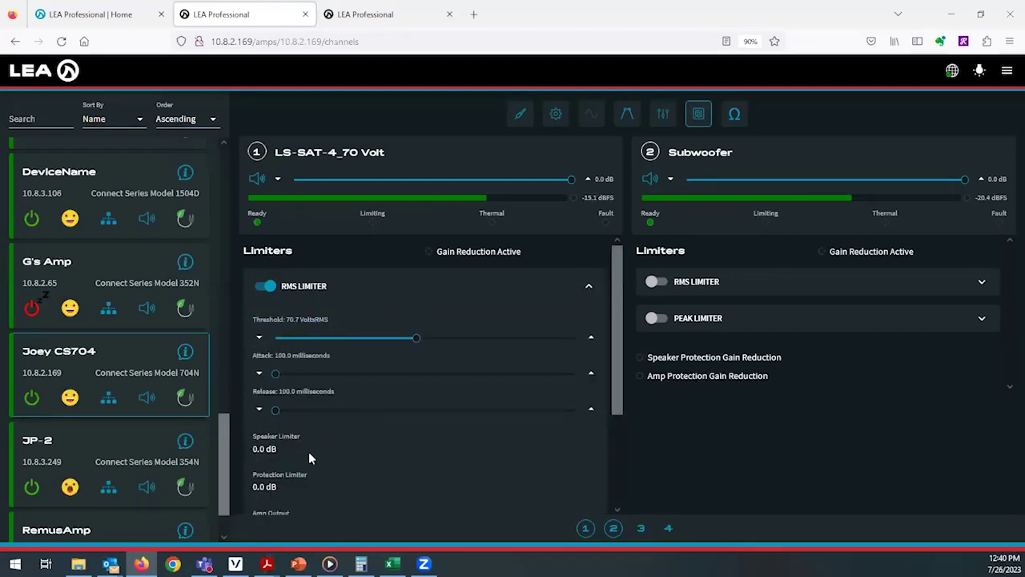
scroll(409, 404, down, 3)
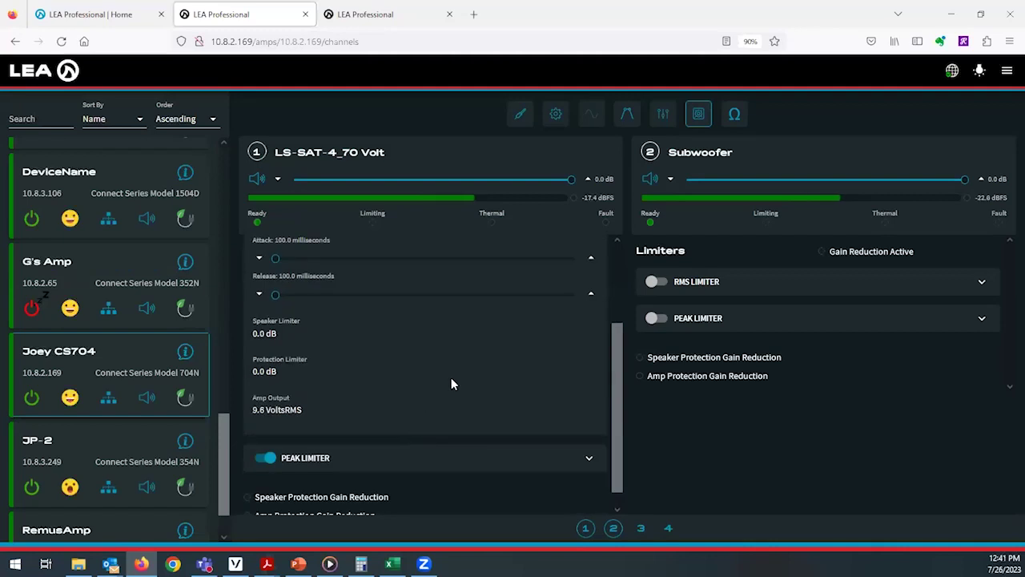
scroll(480, 382, up, 5)
click(588, 282)
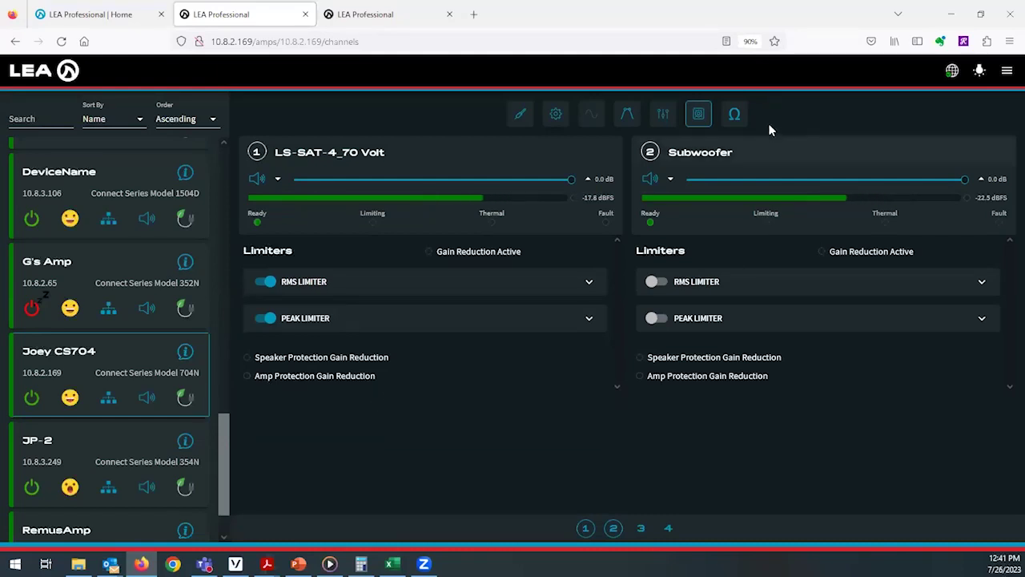
View the load monitor settings of channels 1 and 2 and examine the load impedance entries in the amplifier's event log
click(733, 117)
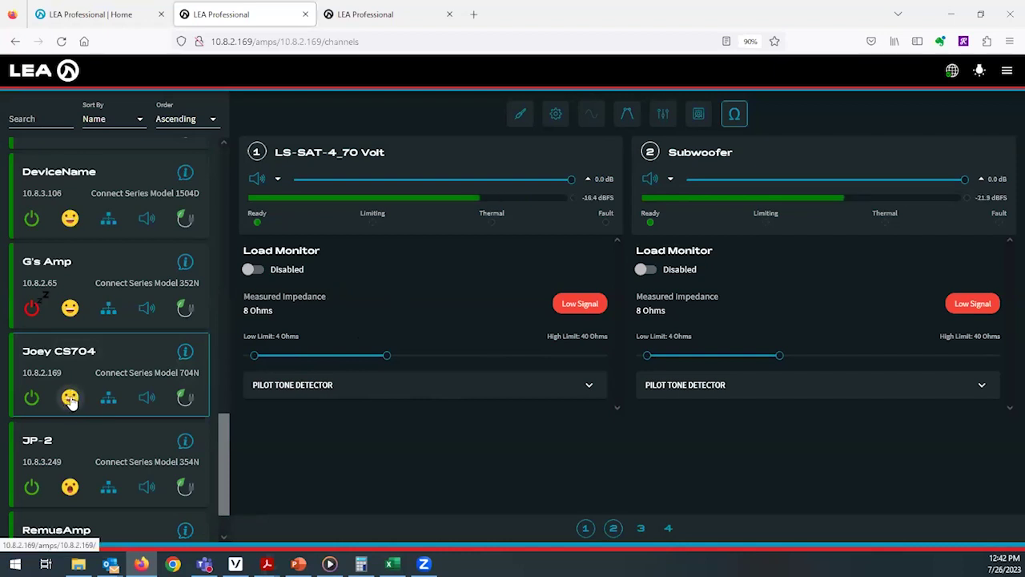
click(185, 352)
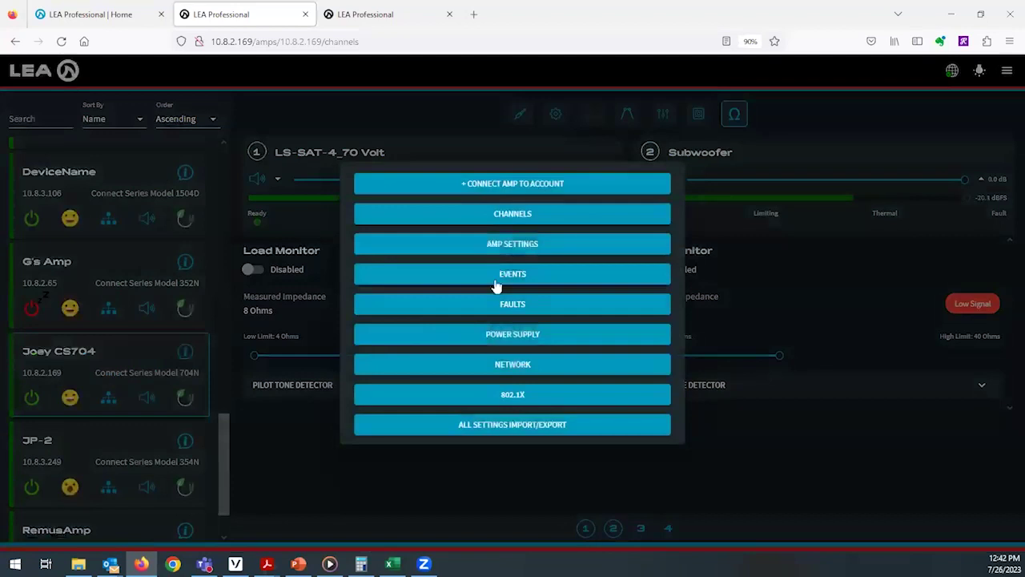
click(499, 276)
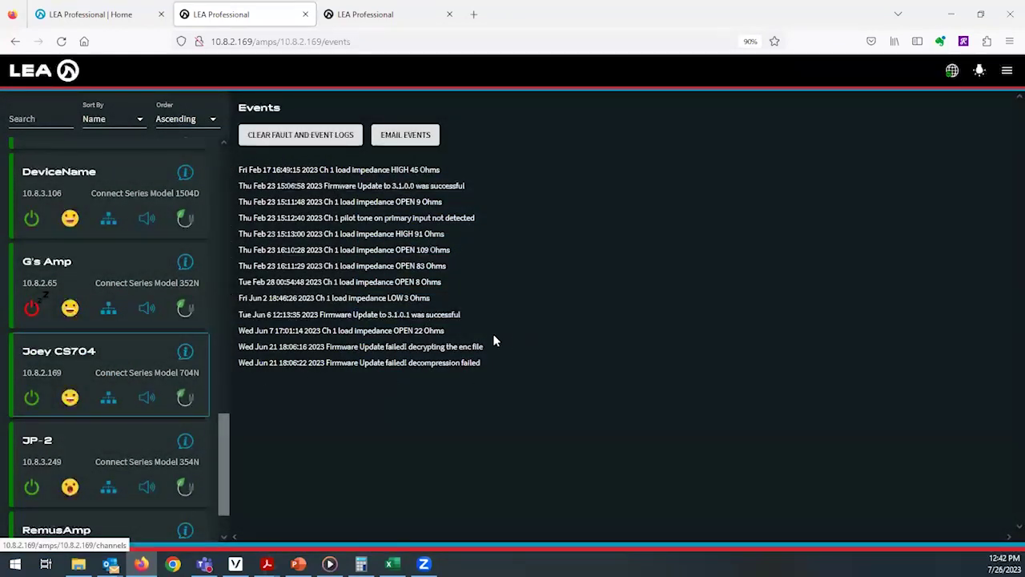
drag(240, 298, 304, 300)
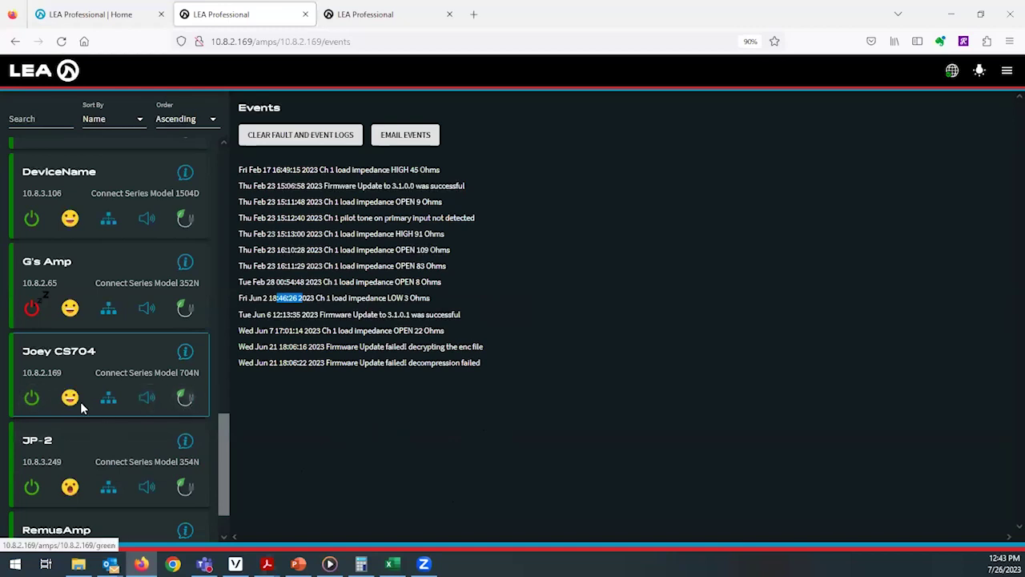
View the amplifier's power supply and auto standby settings, followed by its network settings
click(36, 404)
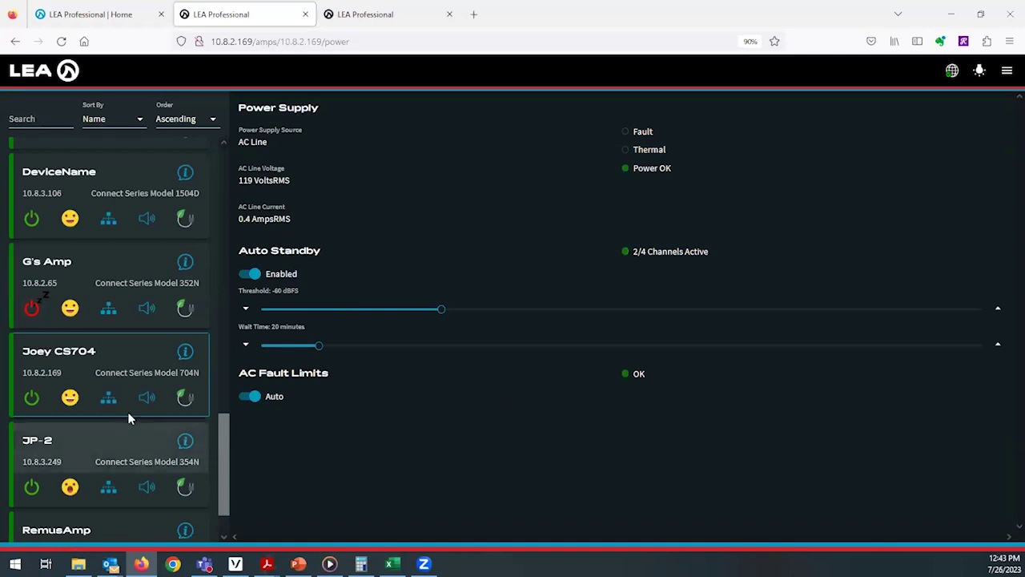
click(108, 398)
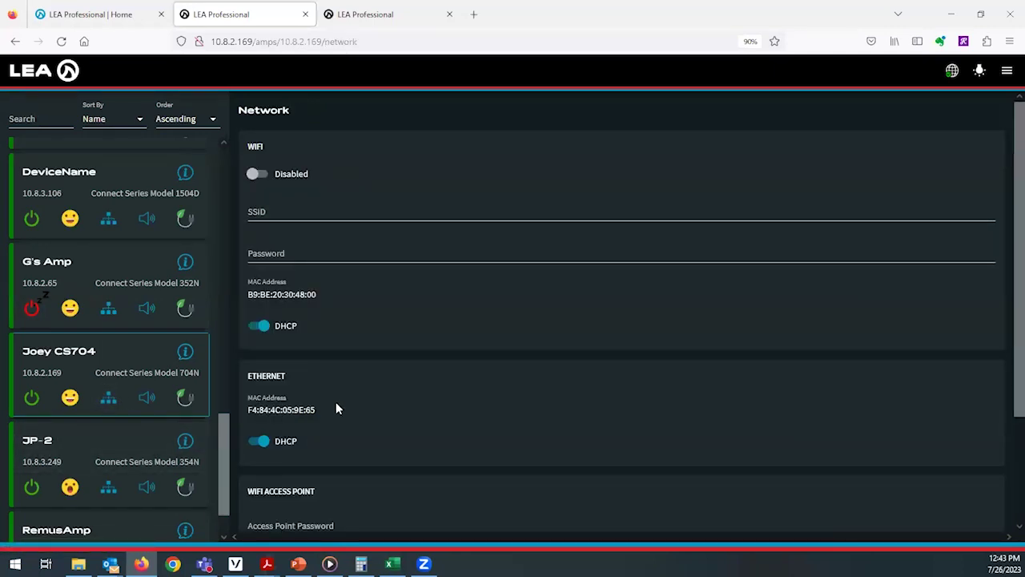
Review the Ethernet and WiFi access point settings, followed by the 704N amplifier's power usage and auto standby settings
scroll(335, 408, down, 3)
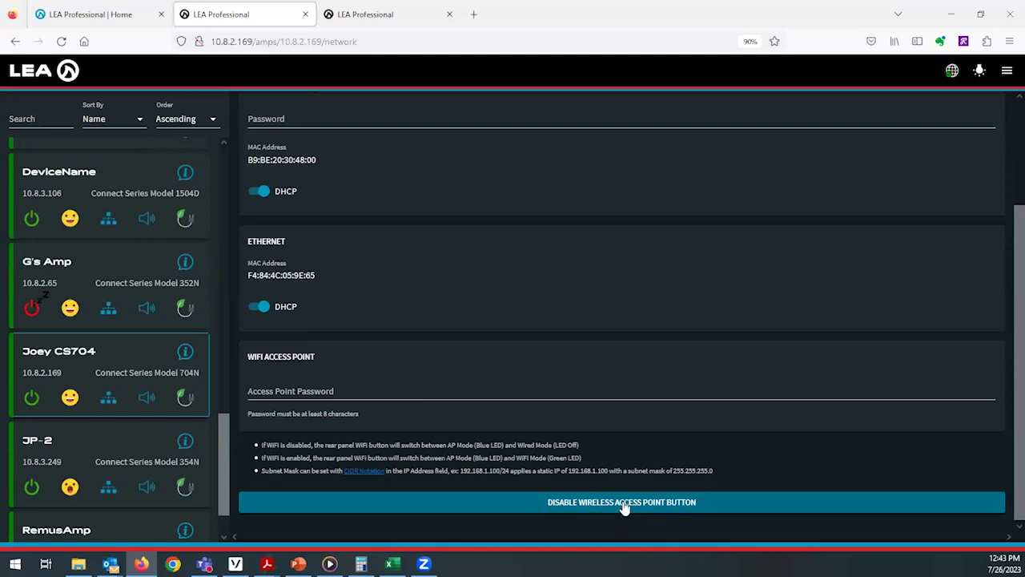
click(183, 398)
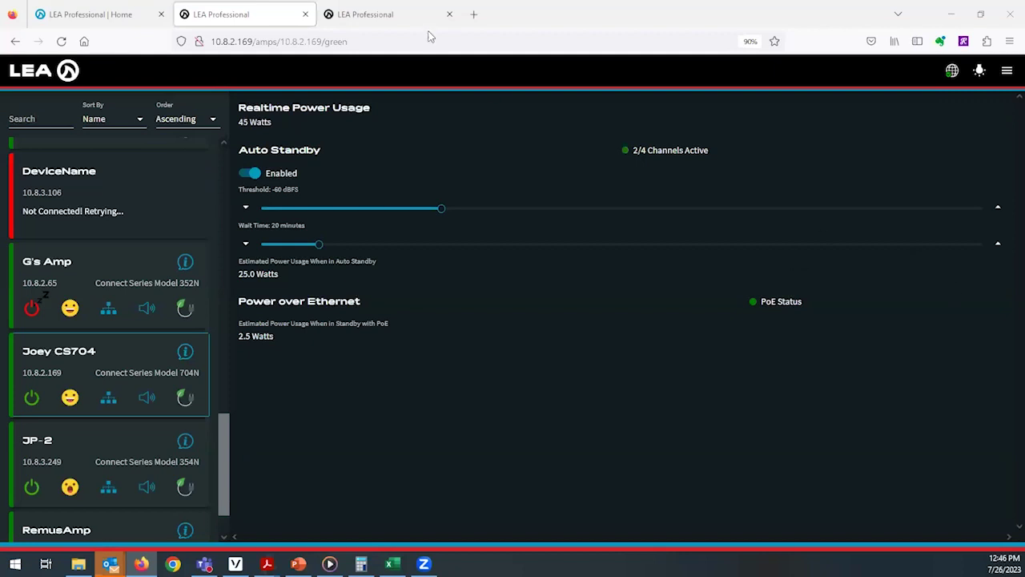
Switch to the leaprofessional.cloud portal, log out, and view the new account registration form before returning to the sign-in page
click(365, 14)
click(1005, 78)
click(984, 172)
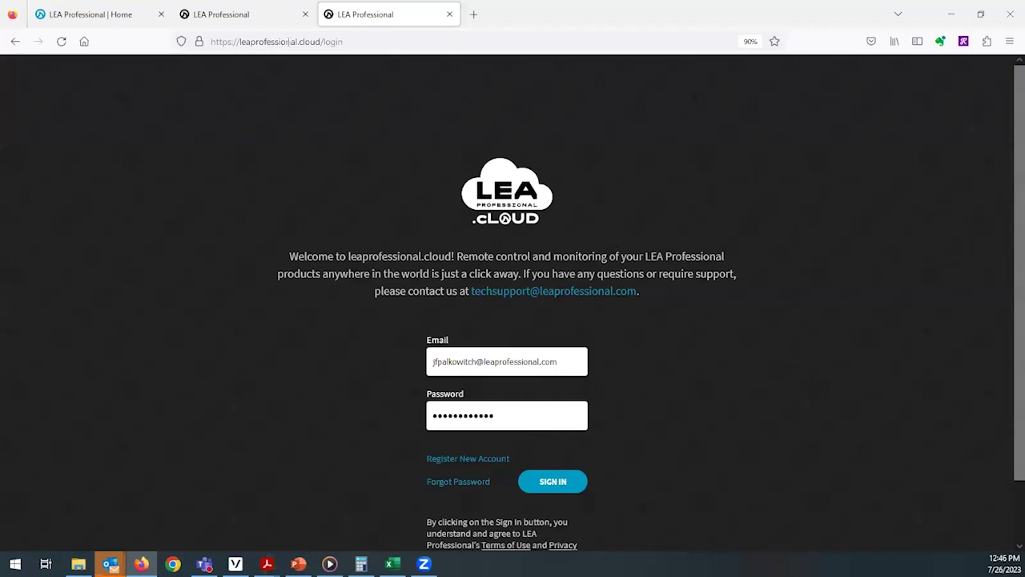
click(470, 459)
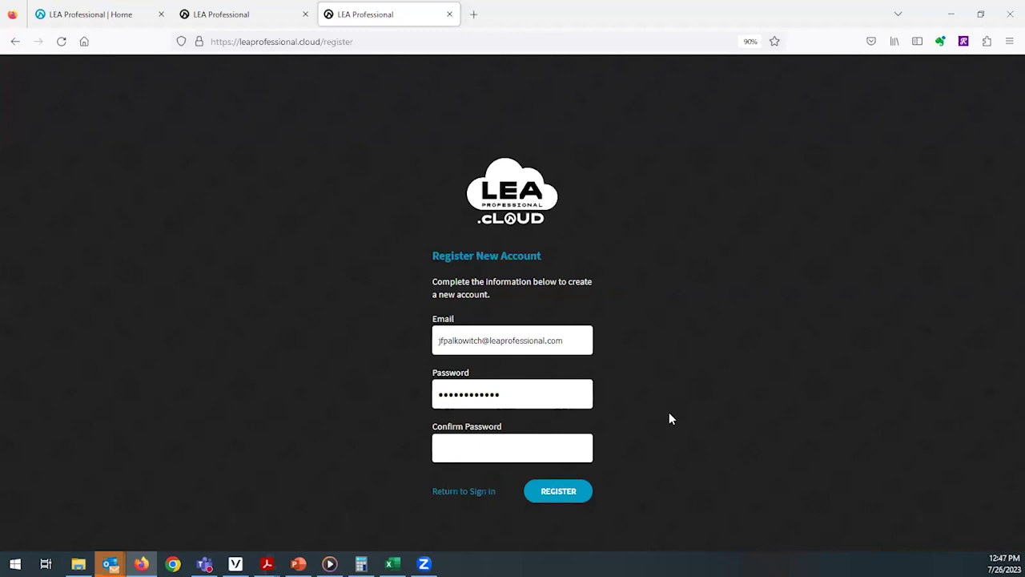
click(463, 491)
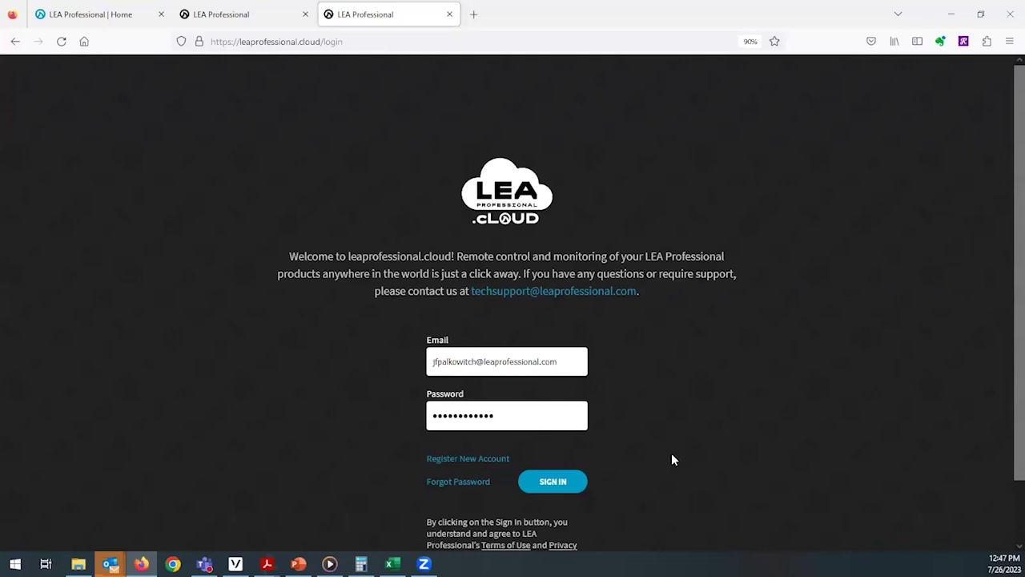
Sign in to the cloud account with the prefilled credentials, try the dark theme and restore the light theme
click(560, 489)
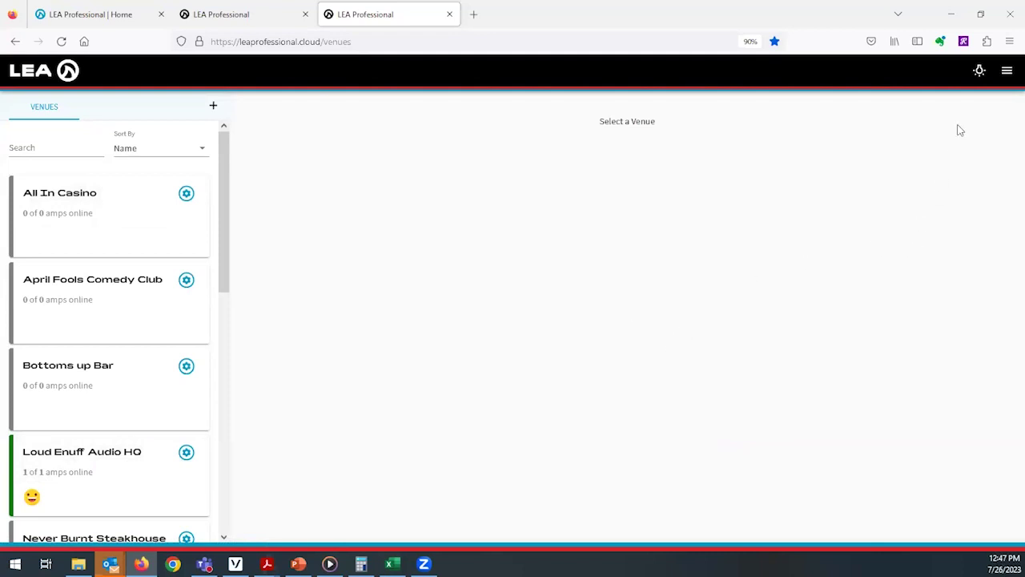
click(980, 72)
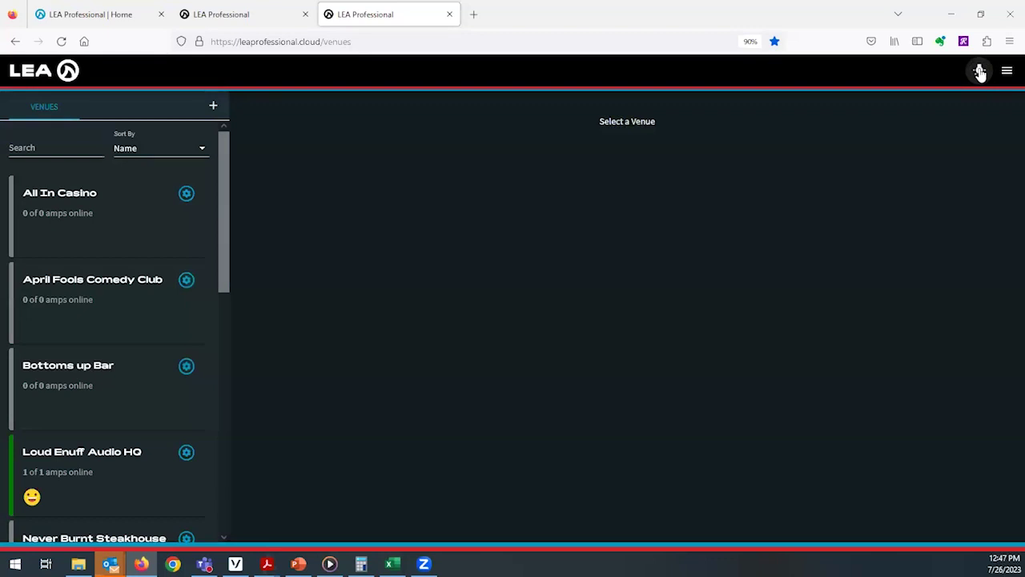
click(980, 72)
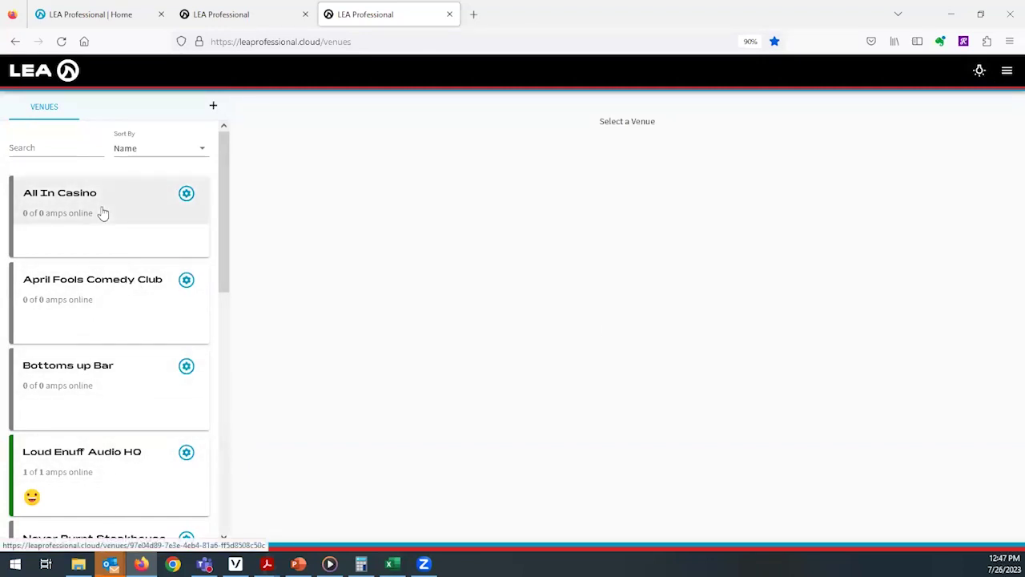
Browse the cloud account's venue list and sort the venues by Error Status
scroll(120, 397, down, 3)
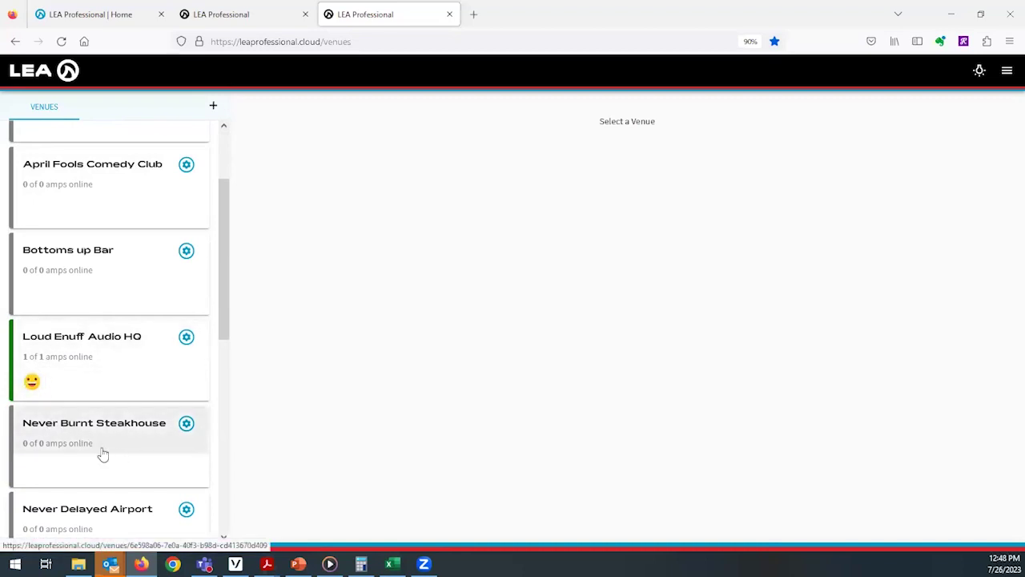
scroll(106, 430, up, 3)
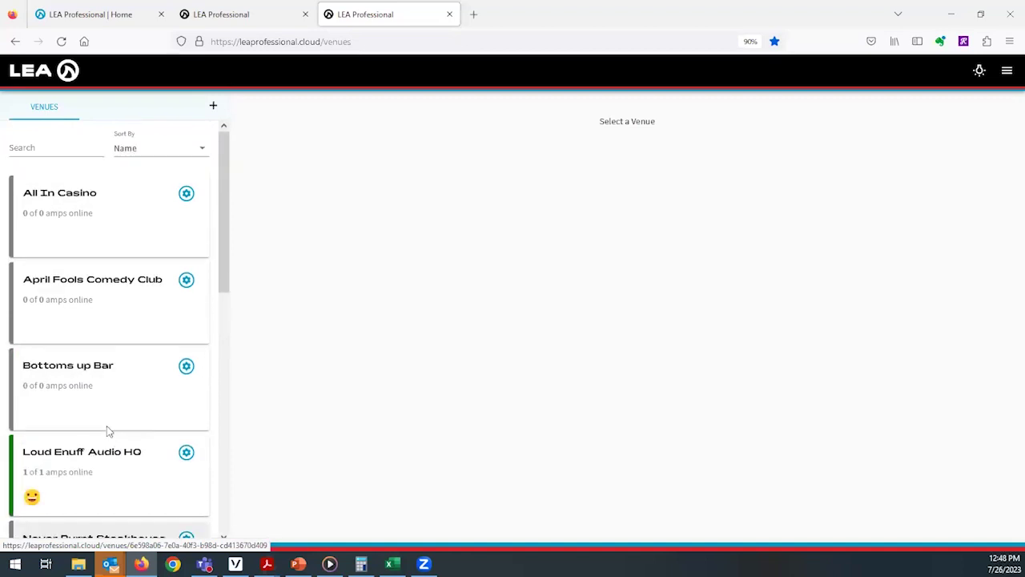
click(166, 155)
click(191, 169)
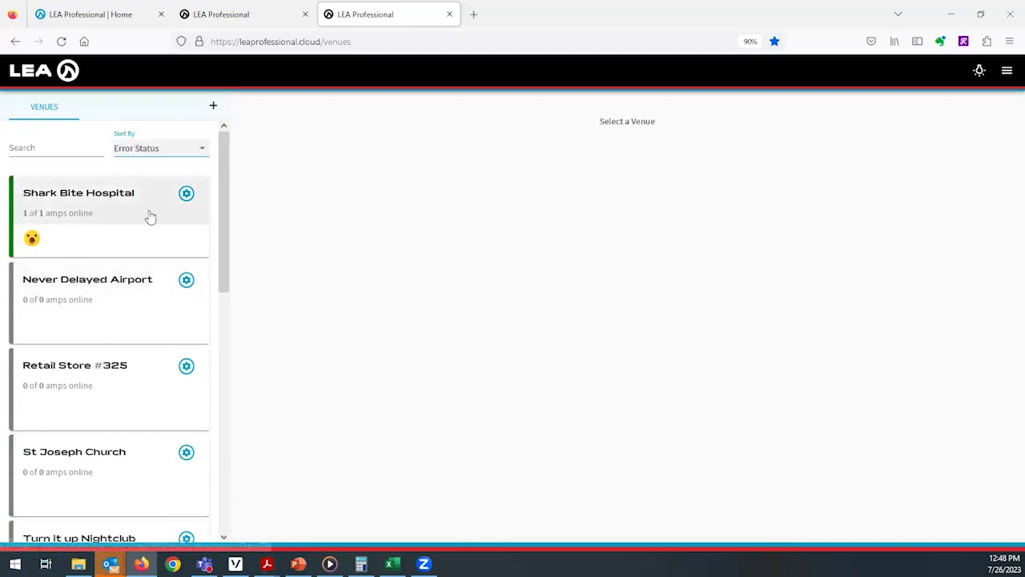
Open the fault log of Shark Bite Hospital's amplifier and examine the fan 2 and AC line voltage entries
click(32, 240)
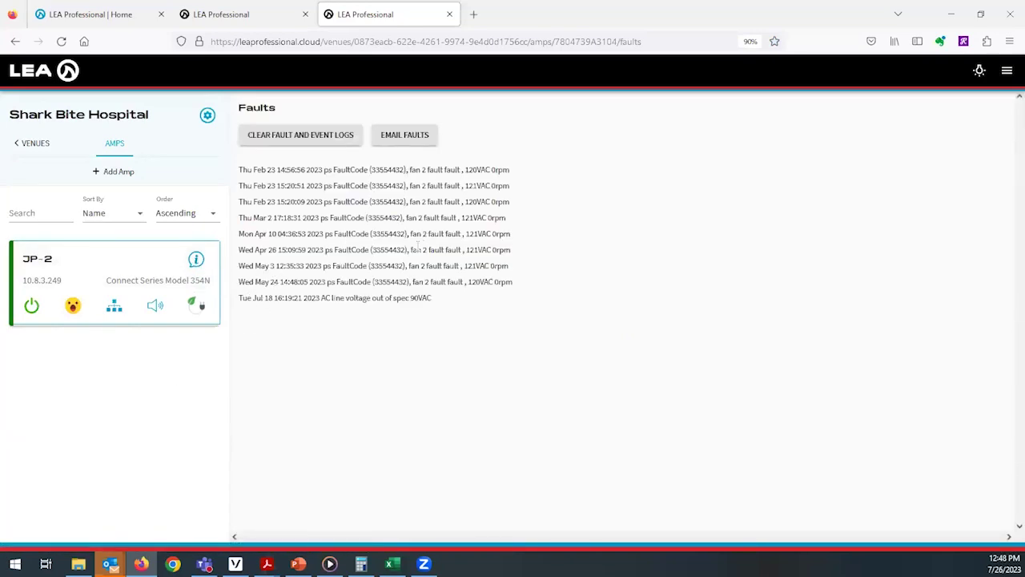
drag(239, 282, 513, 282)
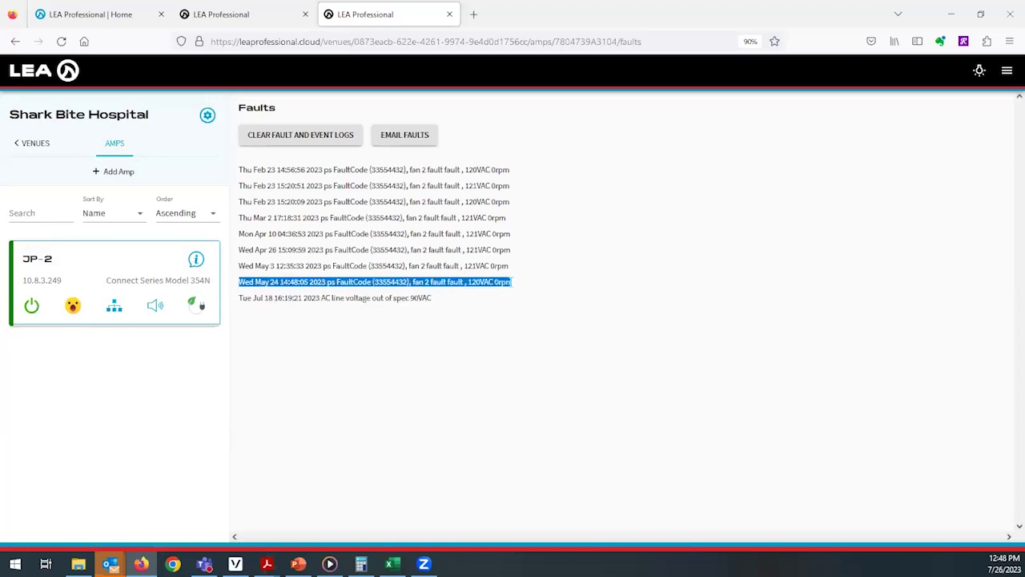
click(459, 307)
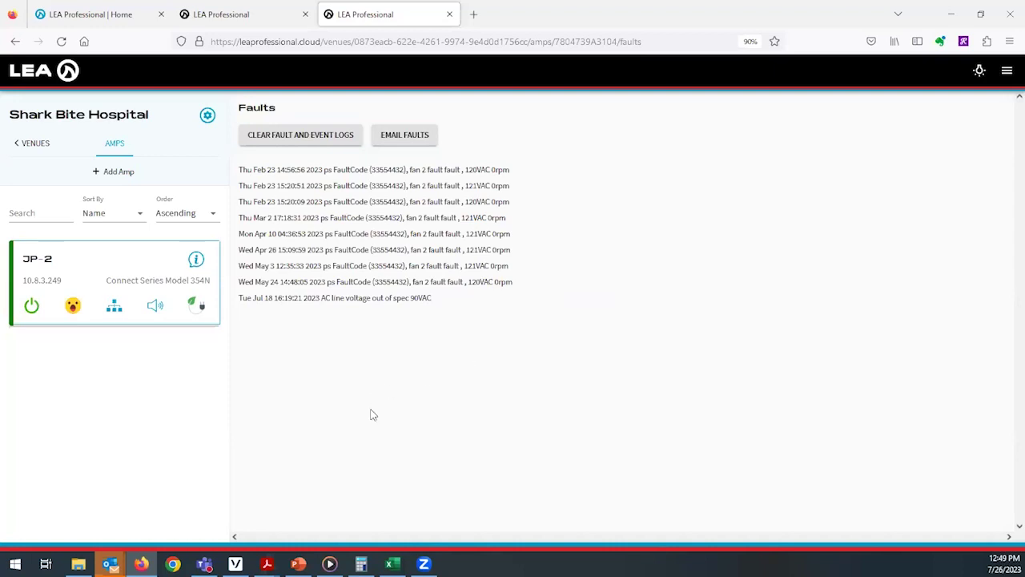
drag(433, 300, 269, 315)
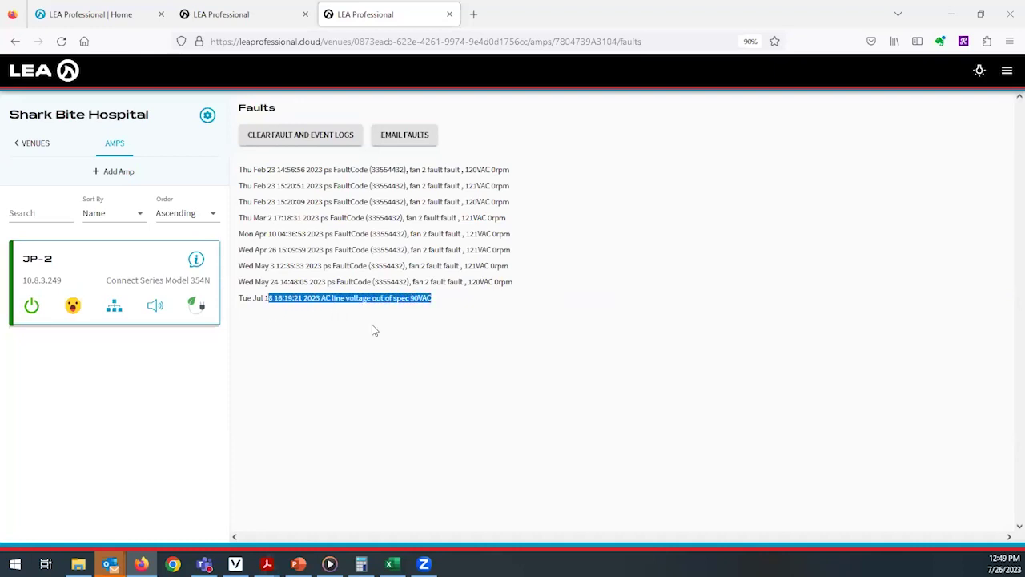
click(412, 315)
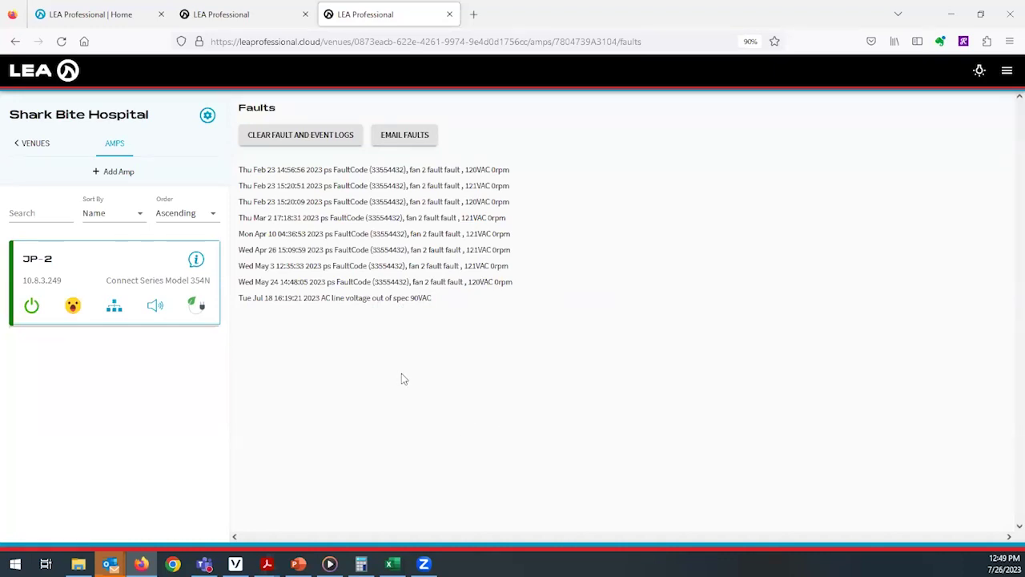
Return to the venue list, create a venue named "Snap One HQ" and locate it in the list
click(37, 144)
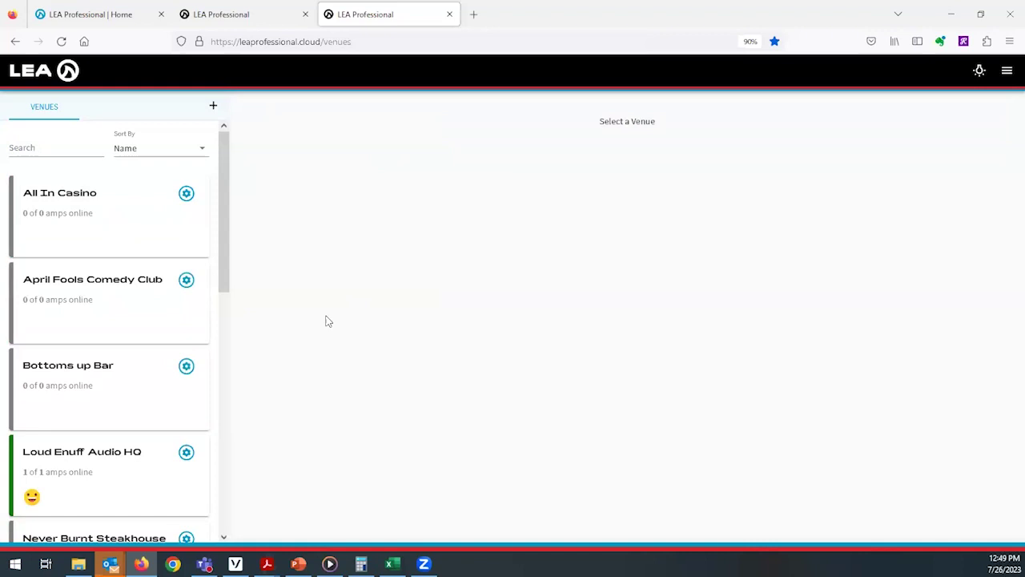
click(214, 108)
click(134, 138)
text(Snap One HQ)
click(139, 172)
scroll(165, 272, down, 4)
scroll(164, 277, down, 4)
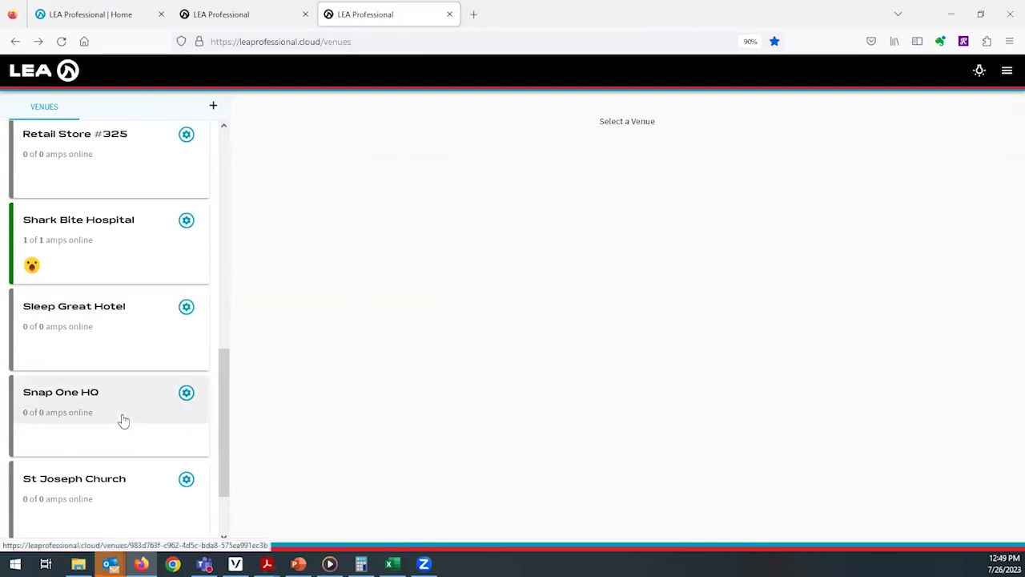
Start adding an amplifier to the Snap One HQ venue and copy the generated registration token
click(118, 409)
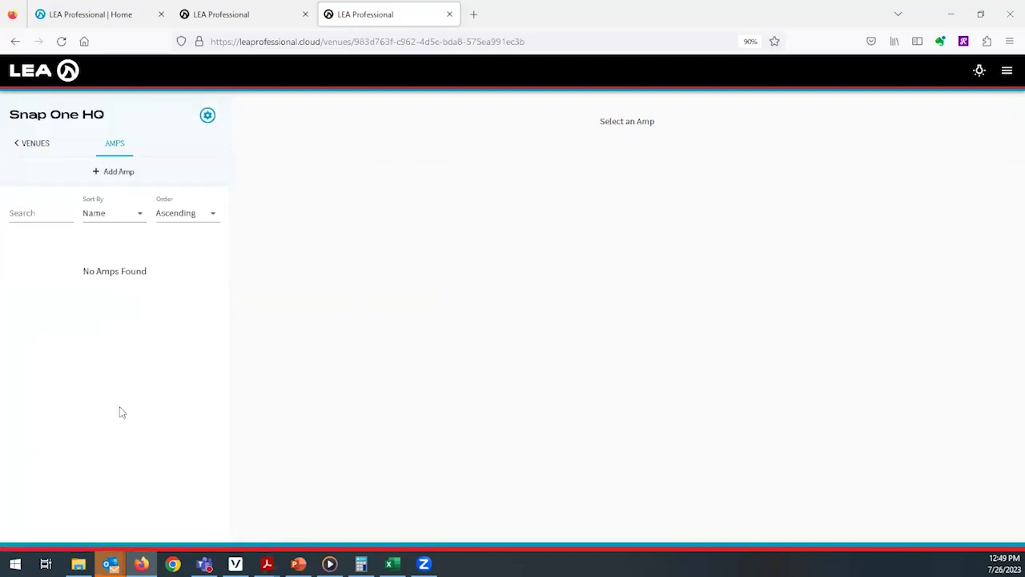
click(118, 173)
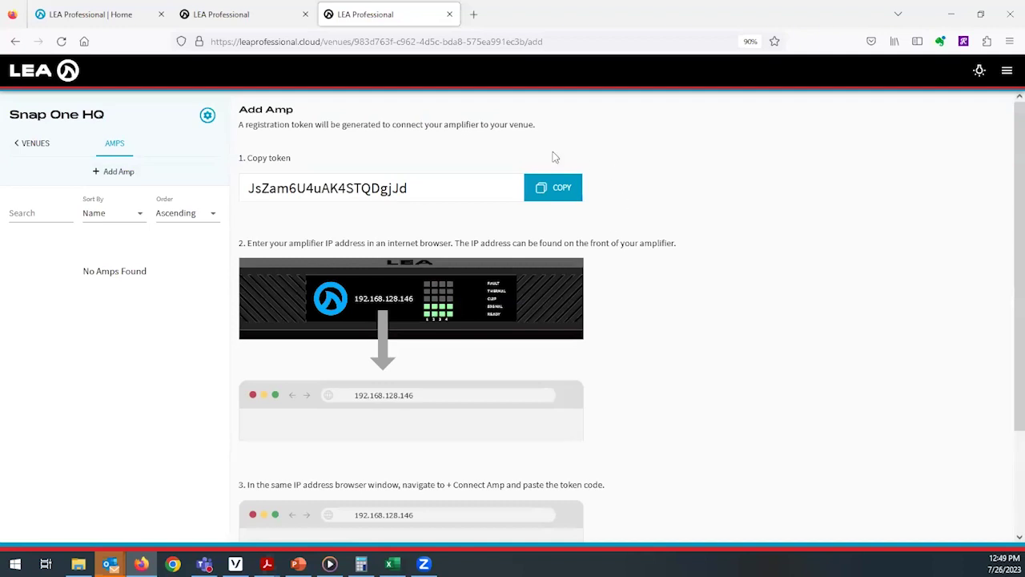
click(563, 193)
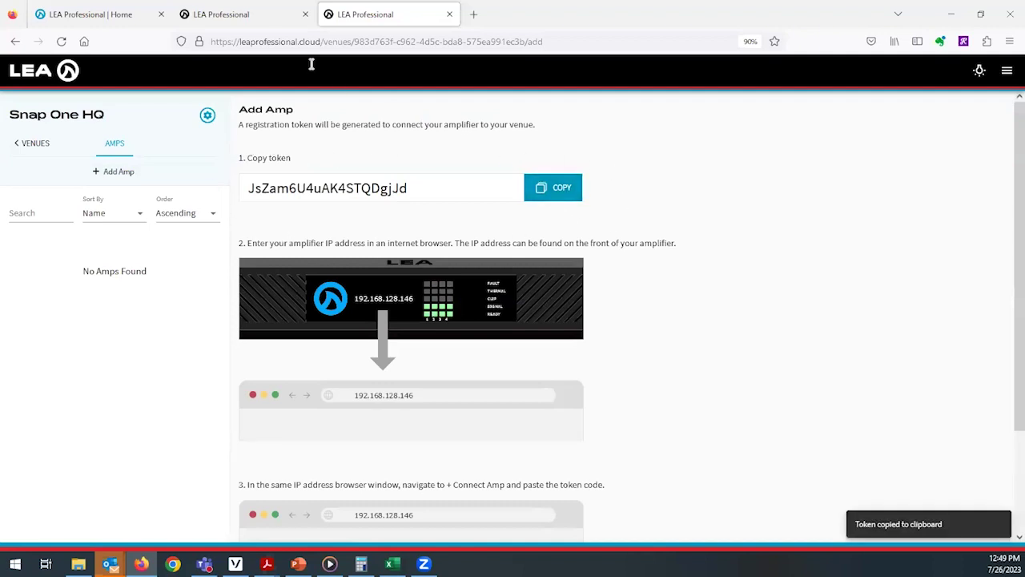
In the local web interface, register the Model 704N amplifier with leaprofessional.cloud by pasting the registration token
click(255, 19)
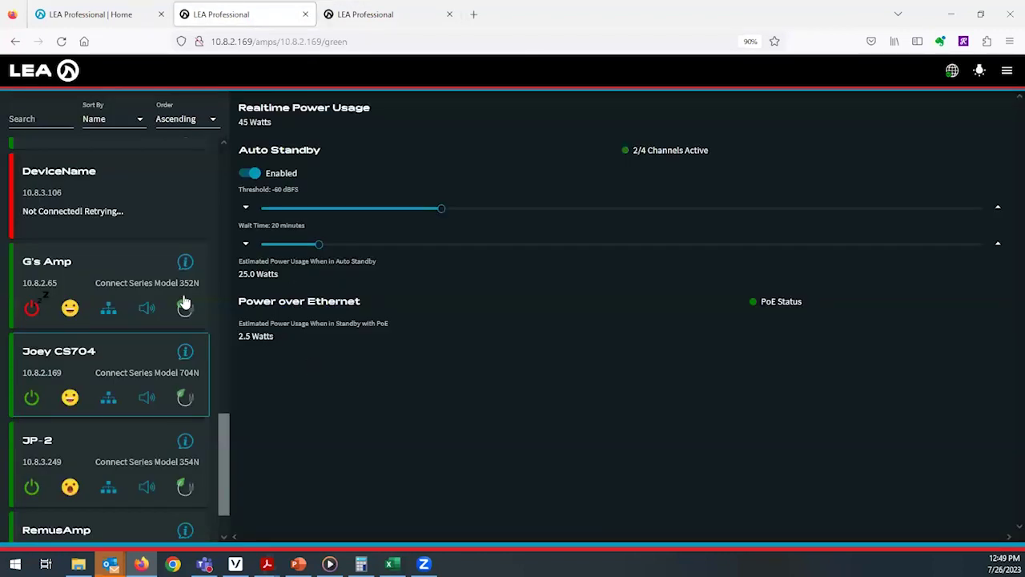
scroll(153, 240, up, 3)
scroll(139, 357, down, 3)
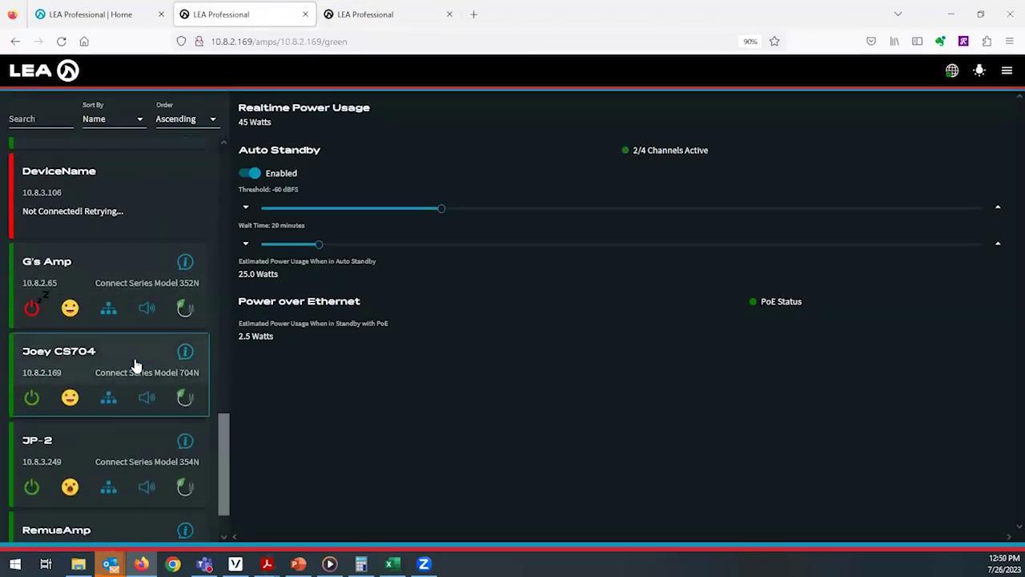
click(185, 358)
click(528, 191)
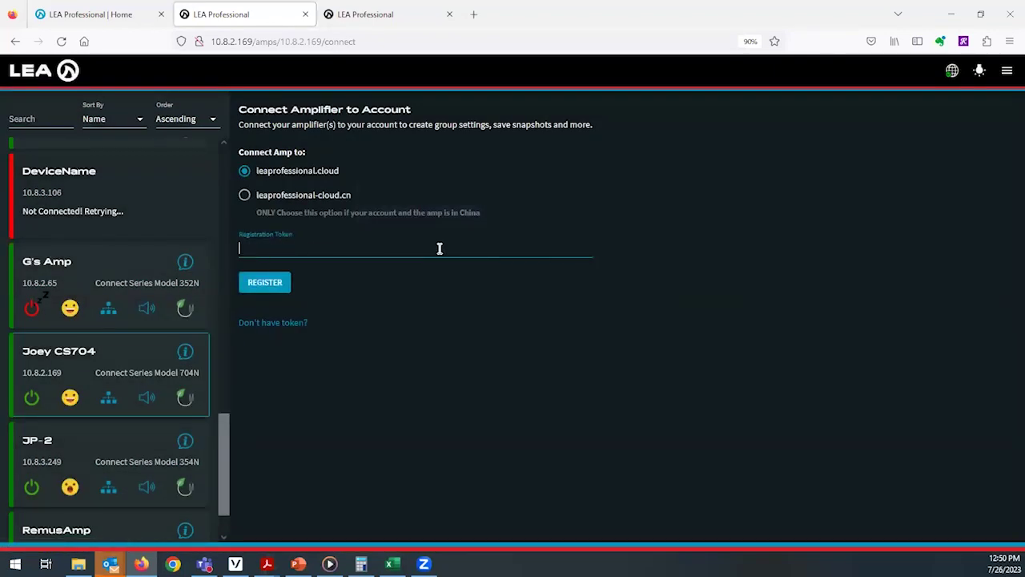
key(ctrl+v)
click(264, 282)
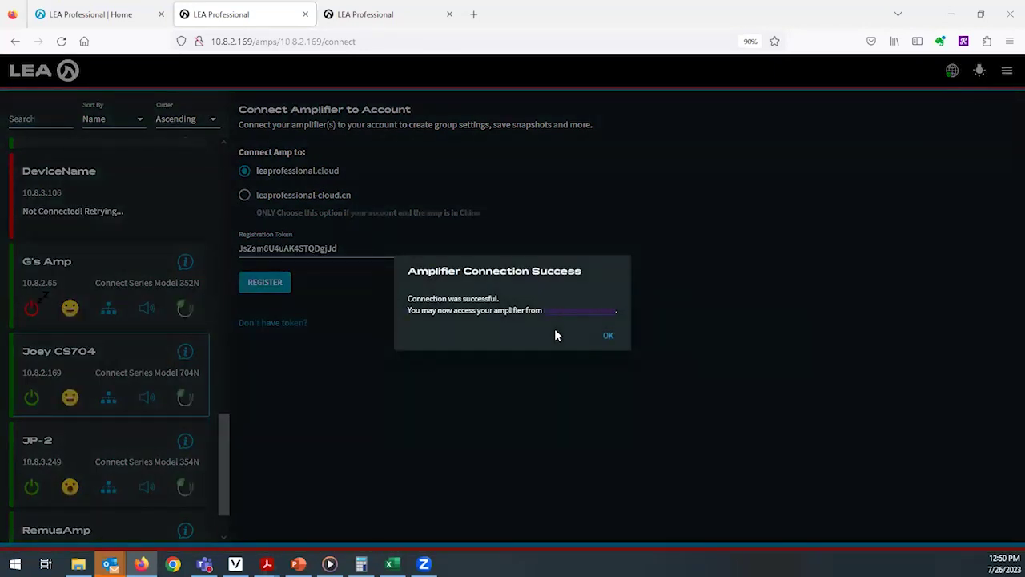
click(607, 337)
Open the newly added 704N in the cloud portal and review its channel pages, from inputs and signal generator to limiters and load monitor
click(383, 18)
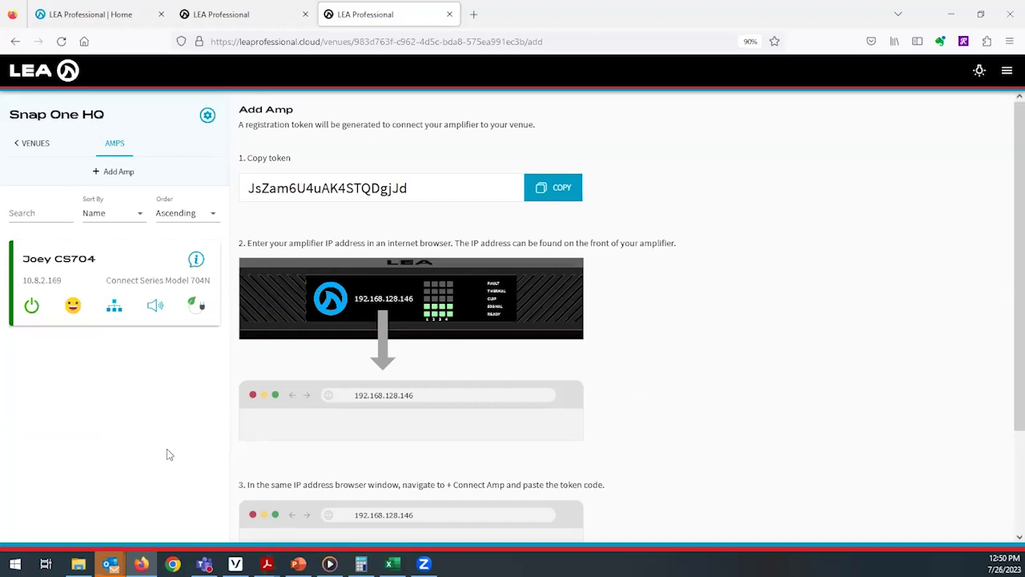
click(86, 283)
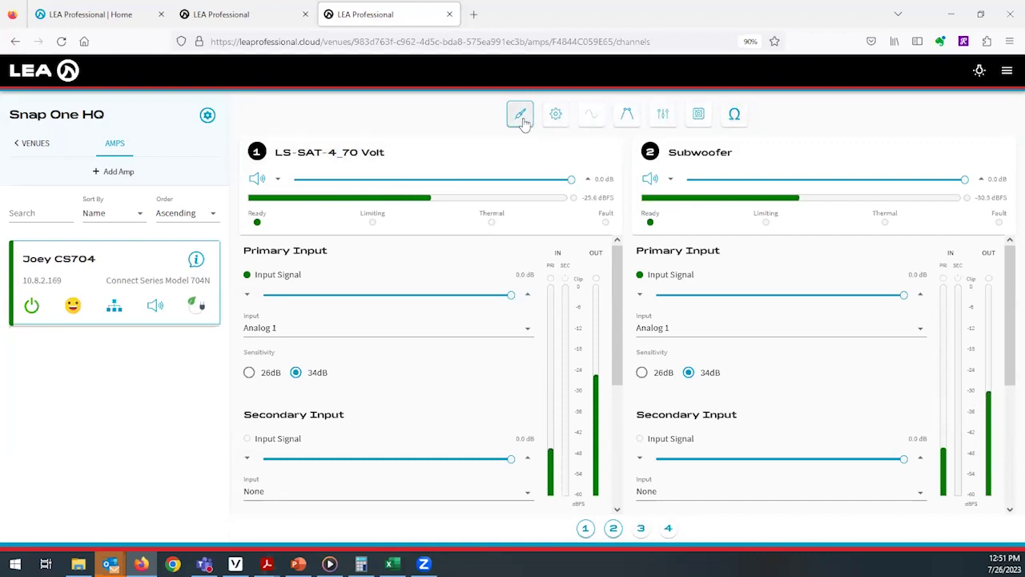
click(554, 118)
click(594, 117)
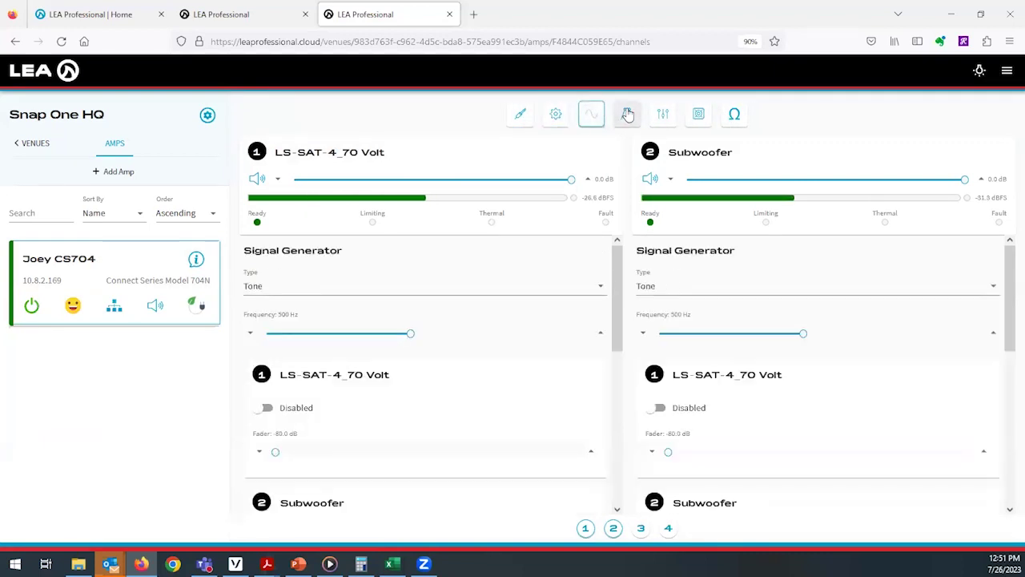
click(626, 114)
click(663, 116)
click(698, 114)
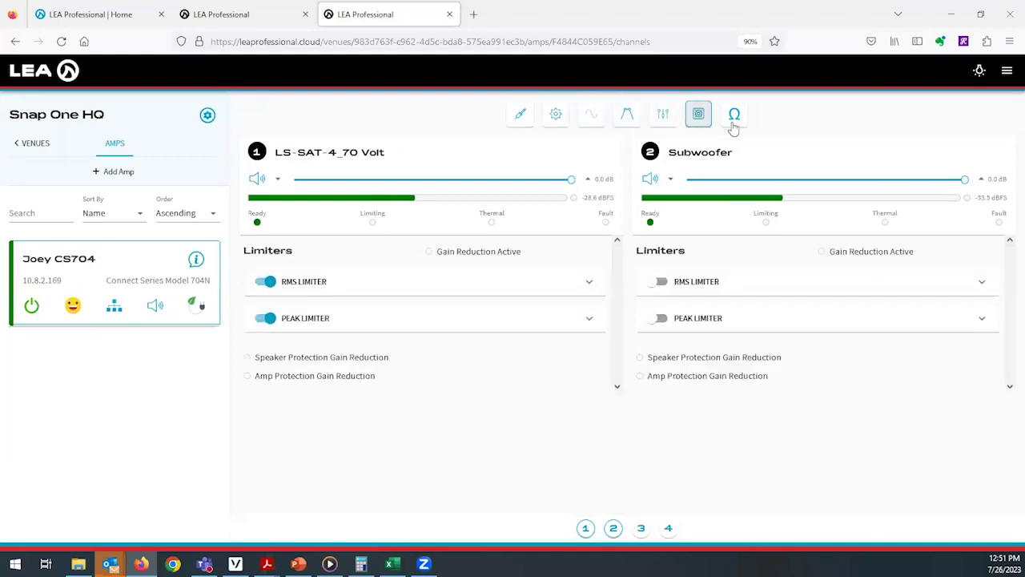
click(733, 118)
click(520, 115)
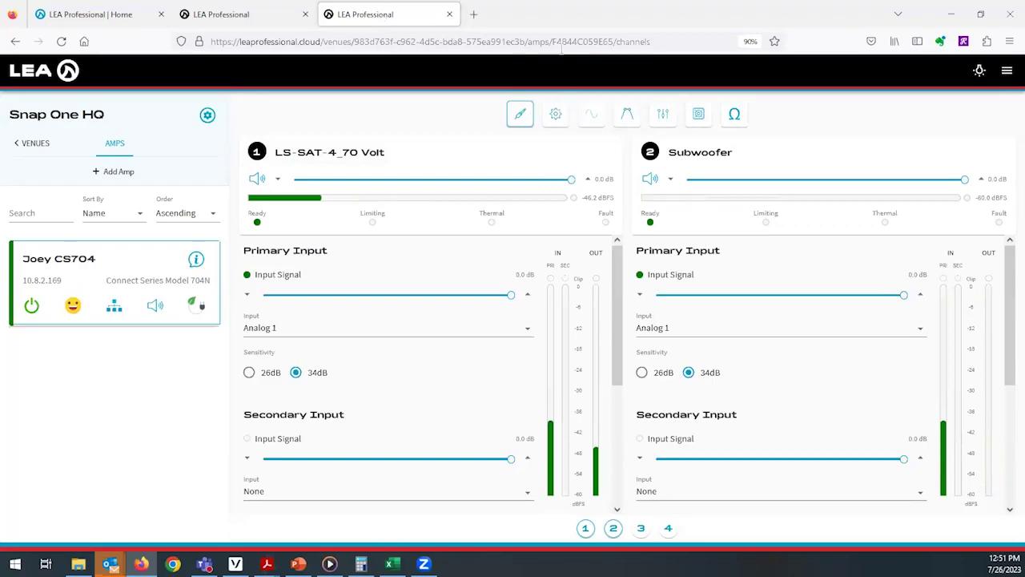
Detach the cloud portal into its own window beside the local interface and show the 704N's channel 1 input settings in both
drag(382, 19, 533, 9)
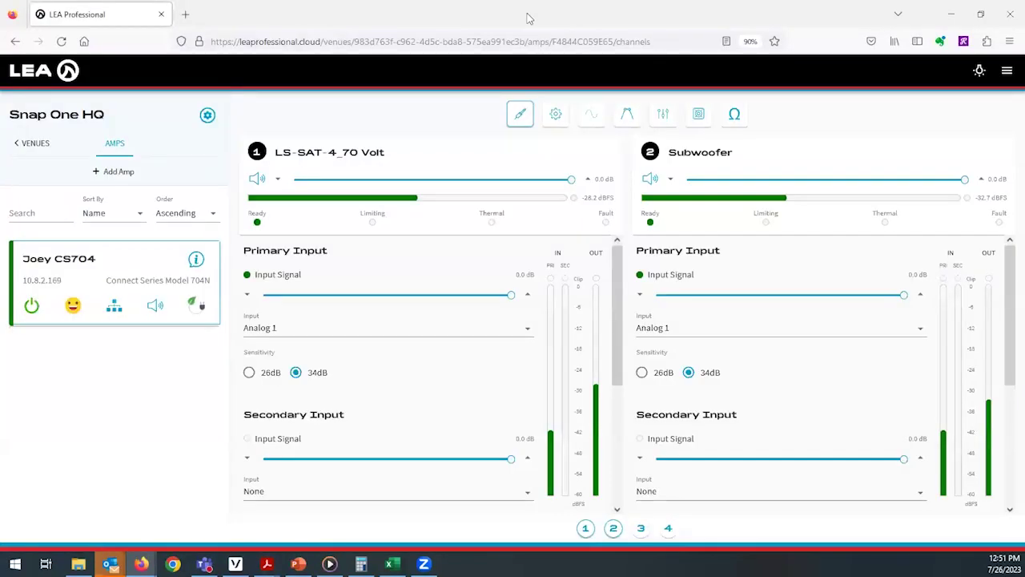
key(super+Right)
click(124, 102)
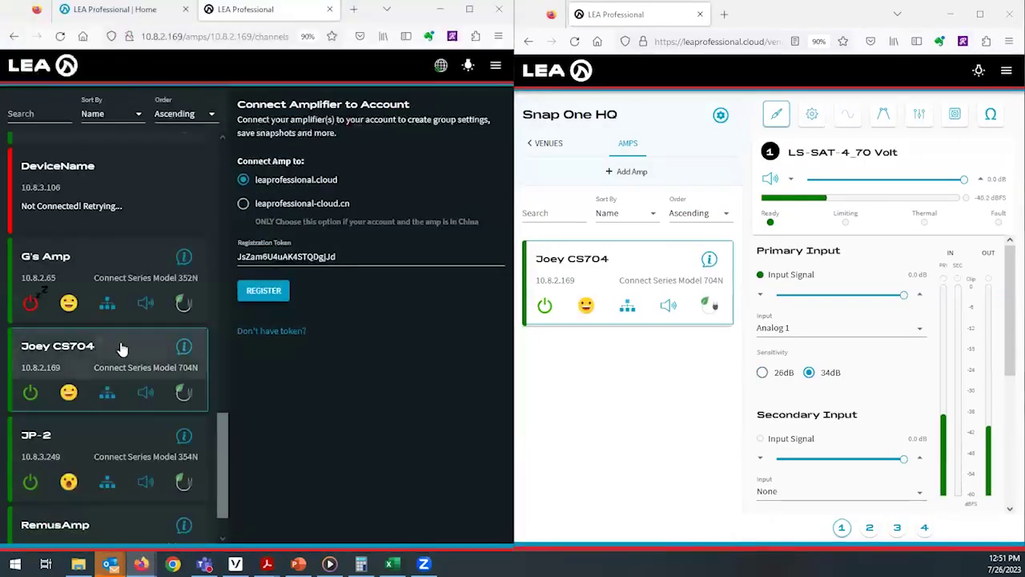
click(260, 110)
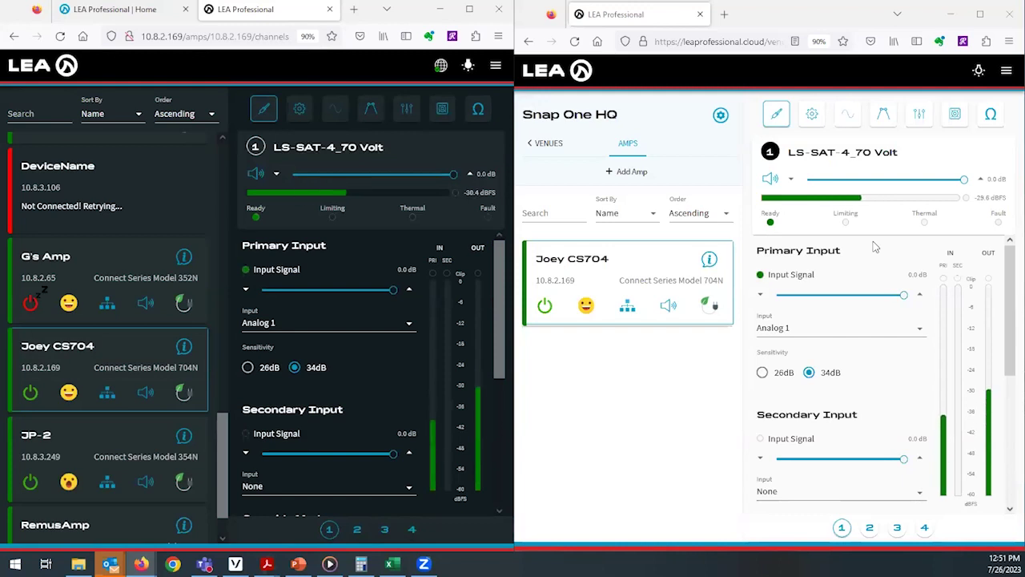
Mute channel 1 from the cloud portal and unmute it from the local interface
click(772, 181)
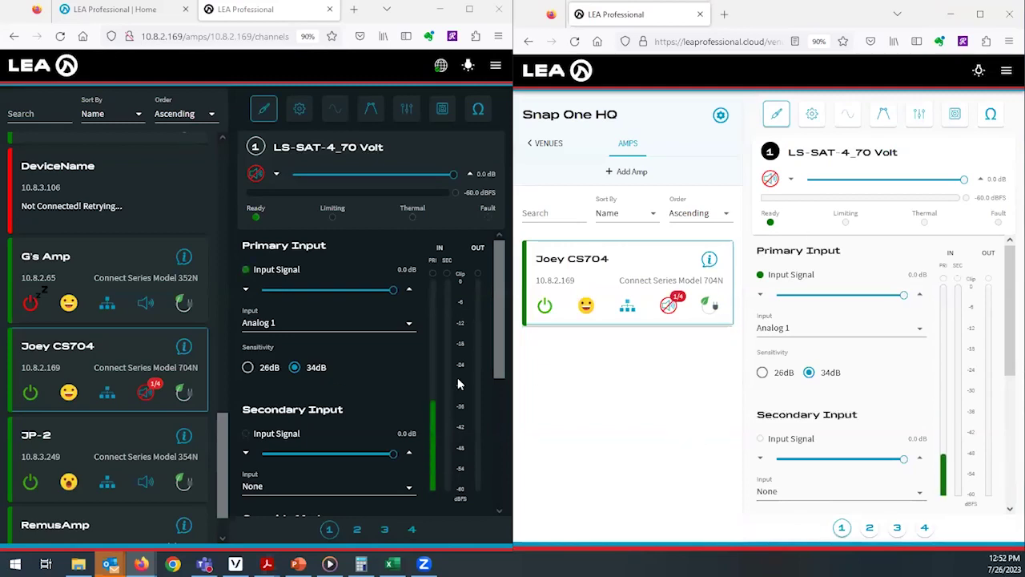
click(257, 172)
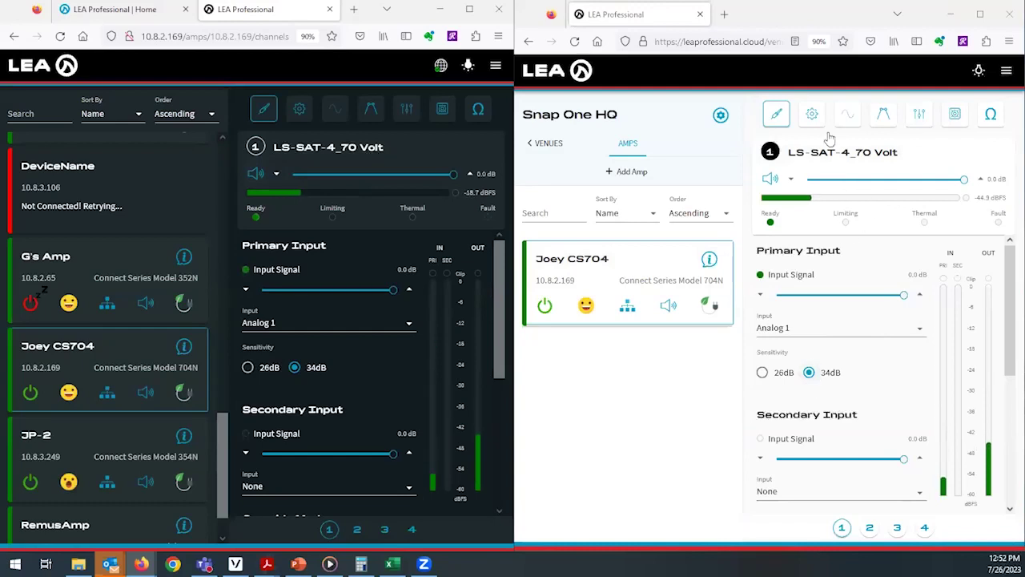
Review channel 1's general settings and crossover filters in the cloud portal, plus the 704N's network settings
click(812, 114)
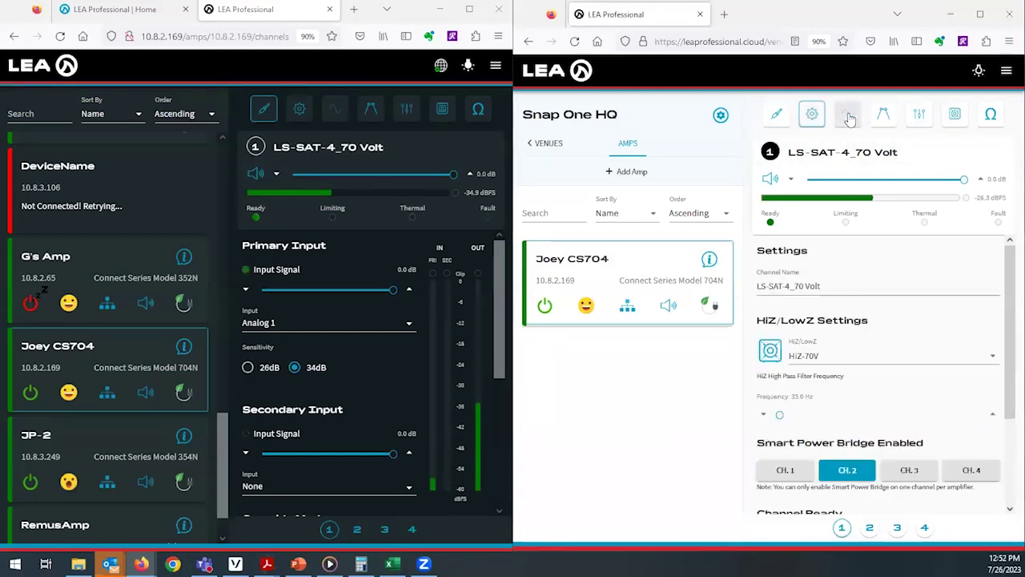
click(848, 115)
click(883, 114)
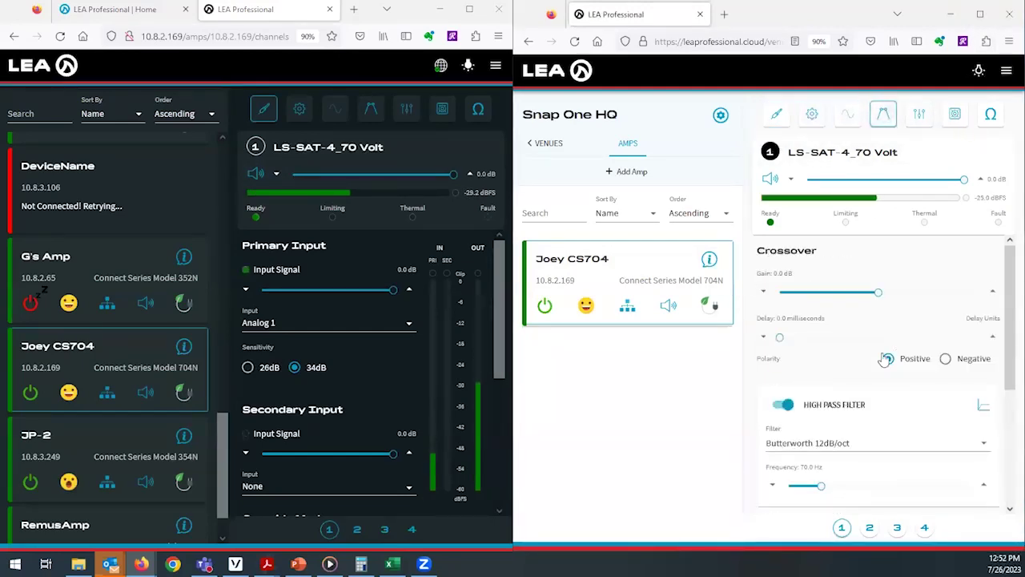
scroll(886, 358, down, 3)
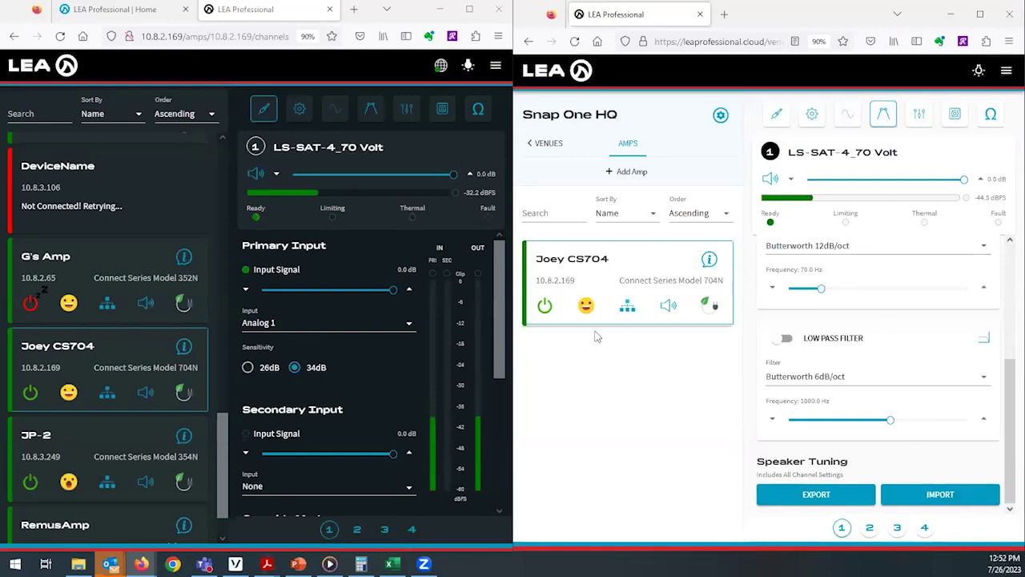
click(625, 314)
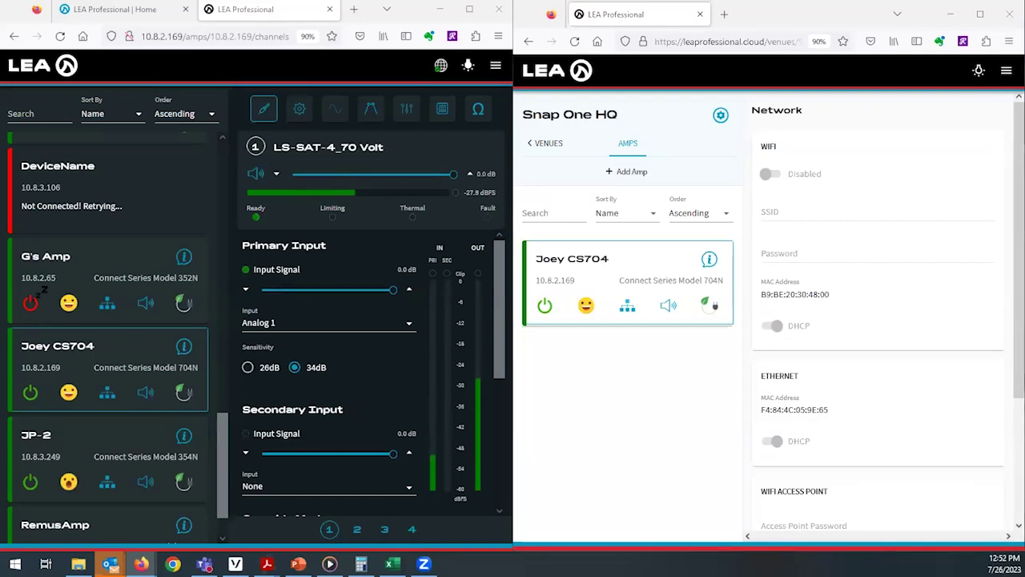
Leave the Snap One HQ venue and close the cloud portal window, then maximize the local amplifier interface
click(544, 144)
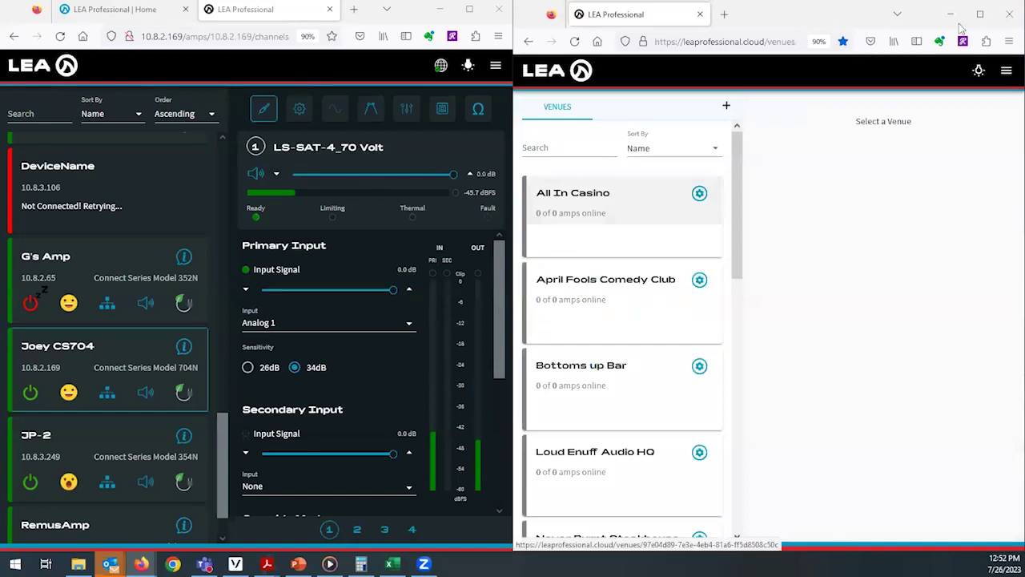
click(1009, 13)
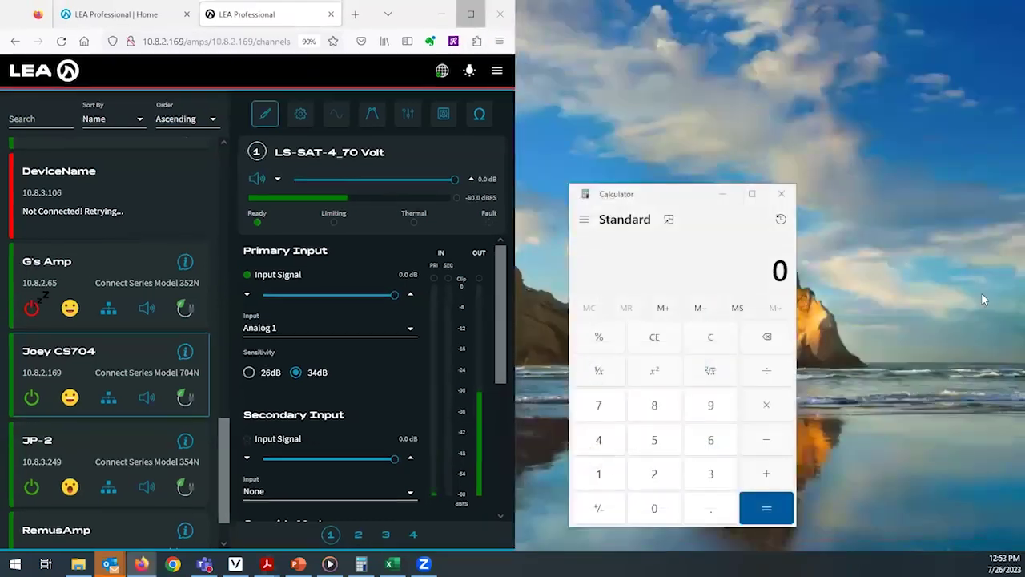
key(super+Up)
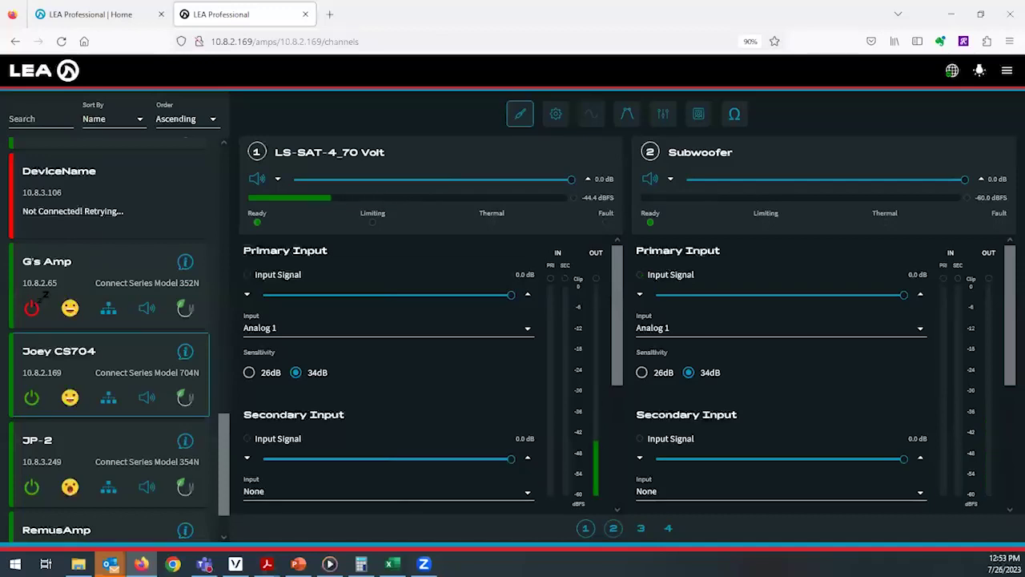